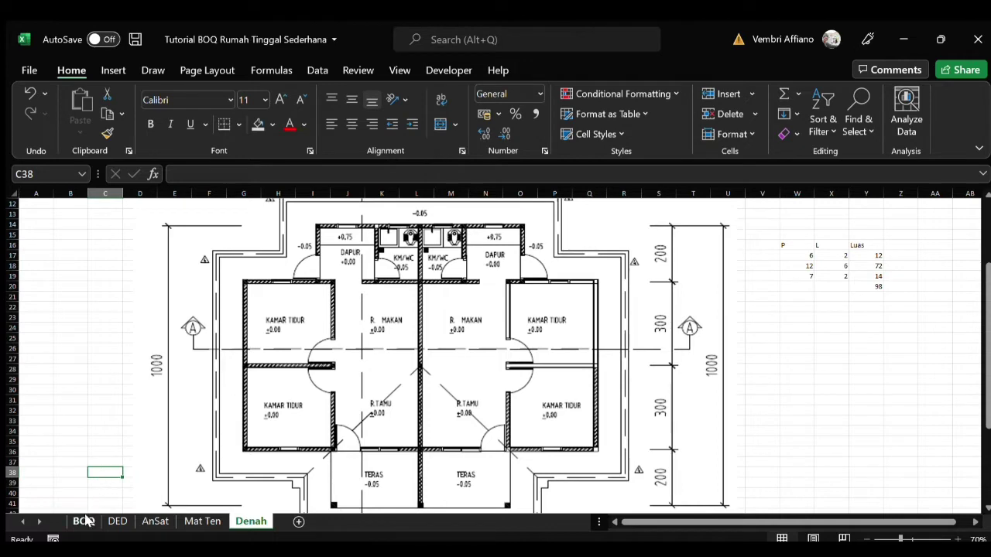
Step: Look over the BOQ sheet, the Denah floor plan and the DED volume calculations, then return to the BOQ sheet
left_click(84, 521)
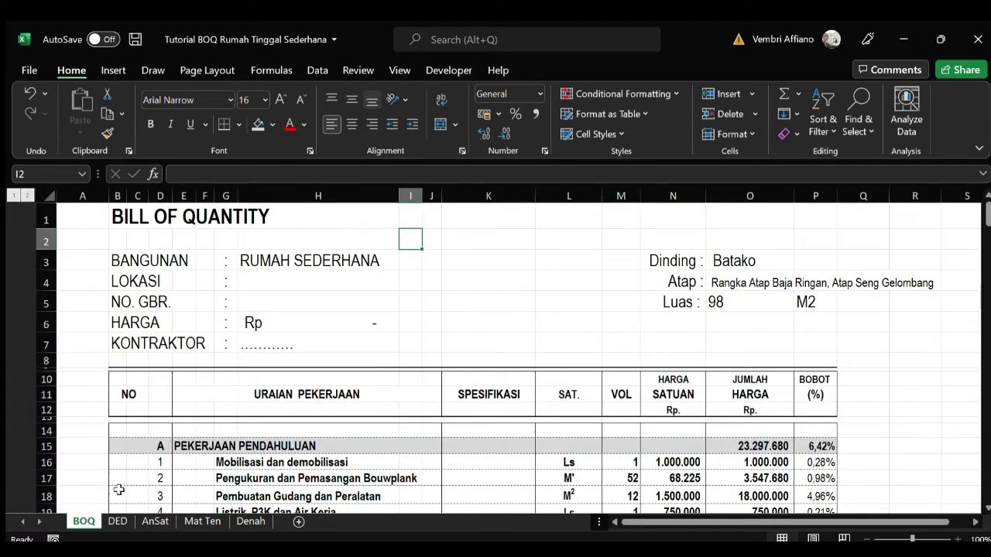
left_click(252, 521)
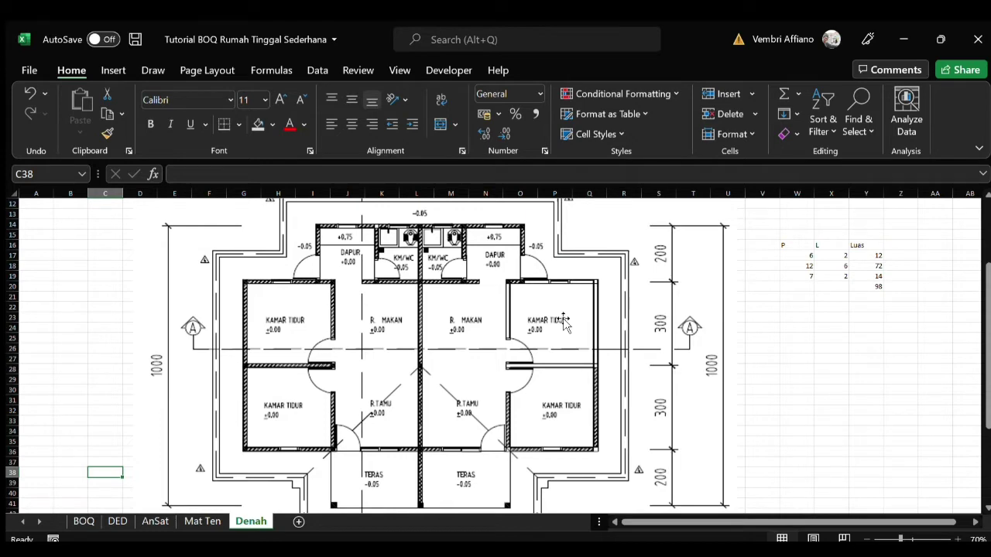
left_click(83, 521)
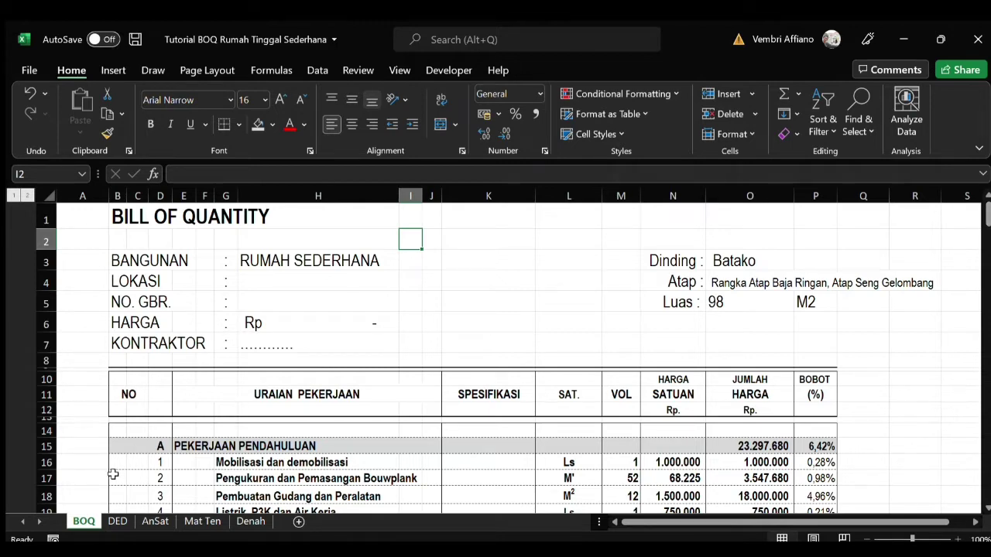
left_click(117, 521)
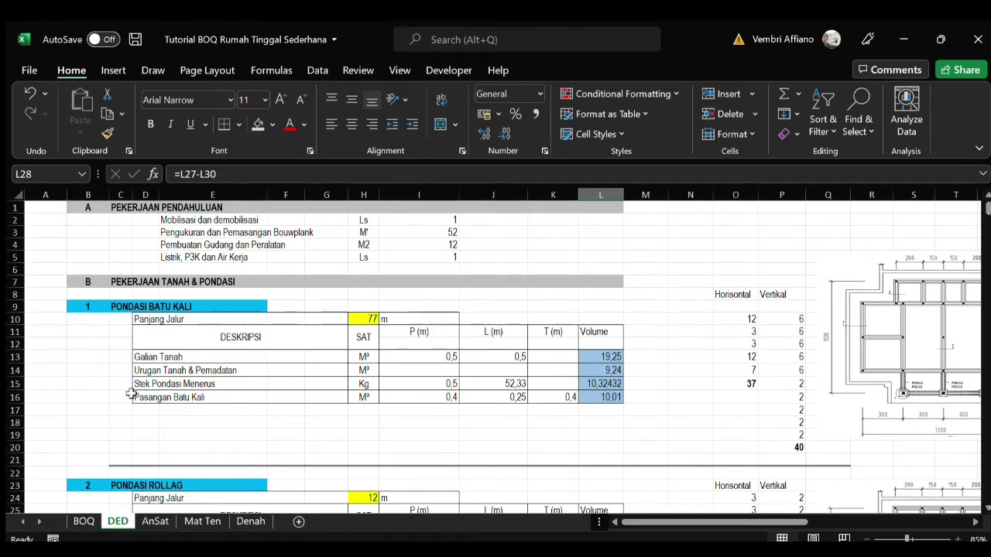
left_click(83, 521)
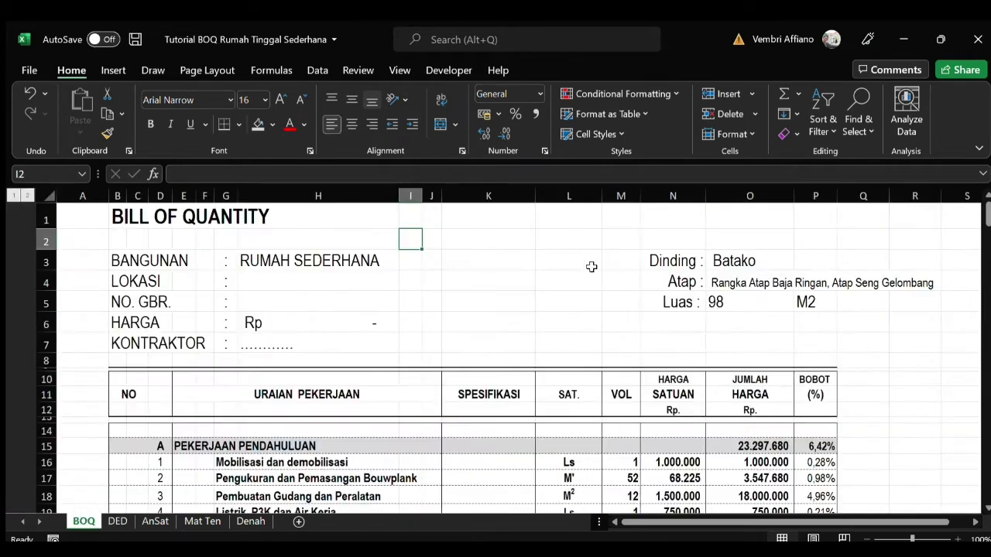
Step: Skim the entire bill of quantity from its header block to the end and return to the start
scroll(987, 222, "down", 1)
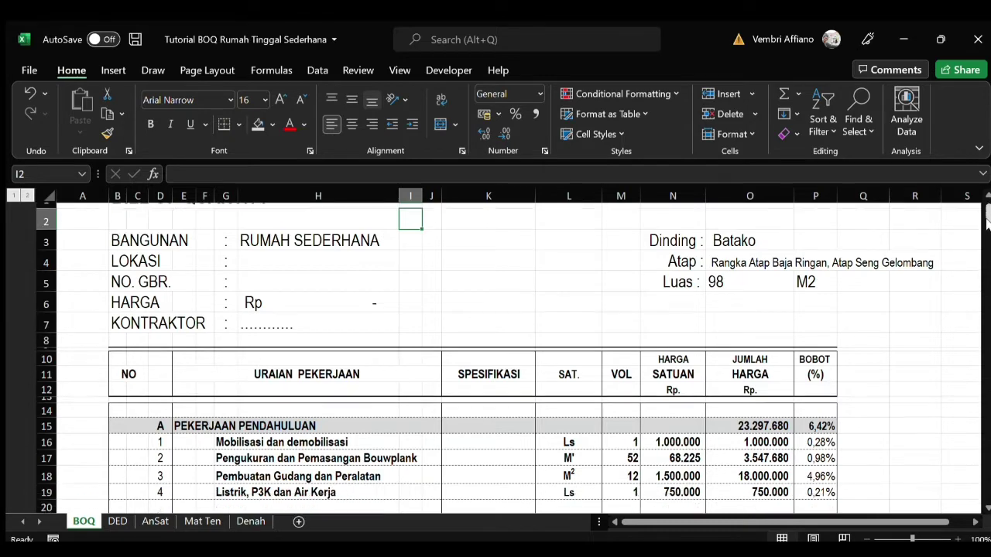
left_click(987, 279)
left_click(986, 356)
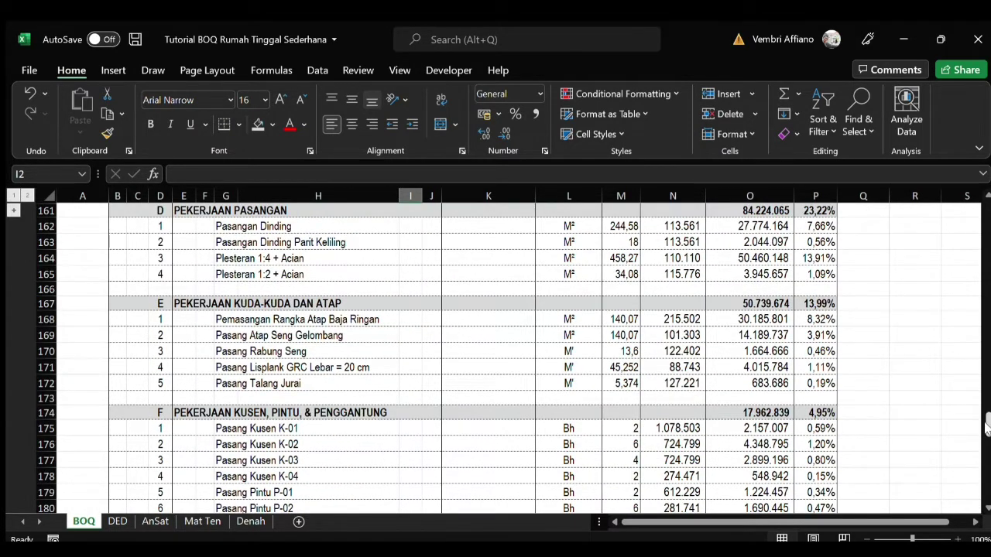
left_click_drag(983, 505, 985, 220)
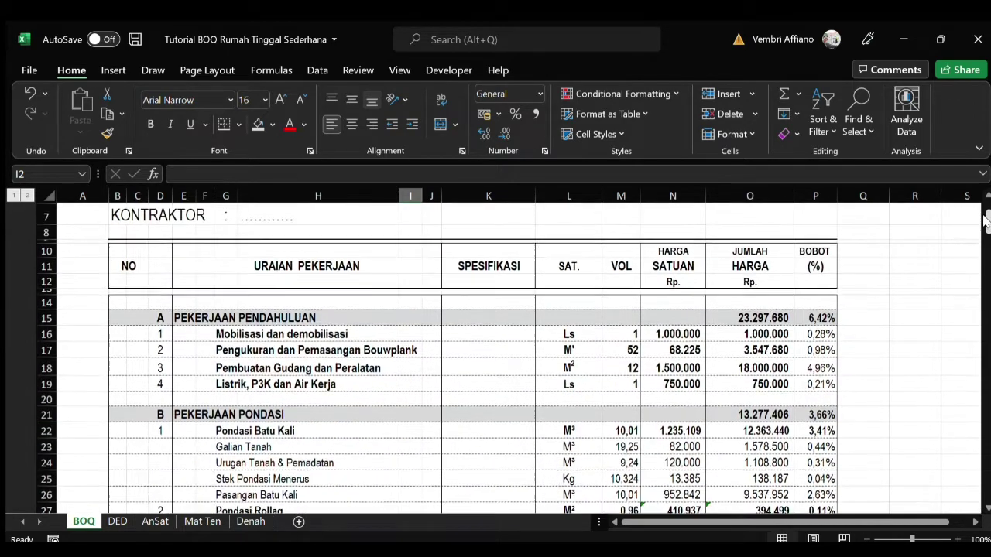
scroll(985, 221, "up", 2)
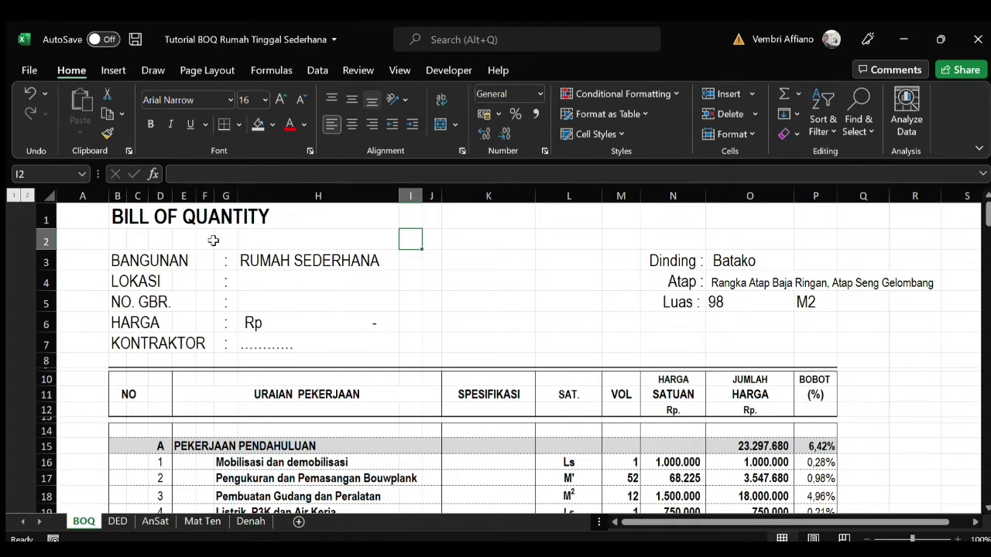
Step: Review the BOQ from its title through each work section, from PEKERJAAN PENDAHULUAN and PEKERJAAN PONDASI to PEKERJAAN INSTALASI LISTRIK
left_click(122, 217)
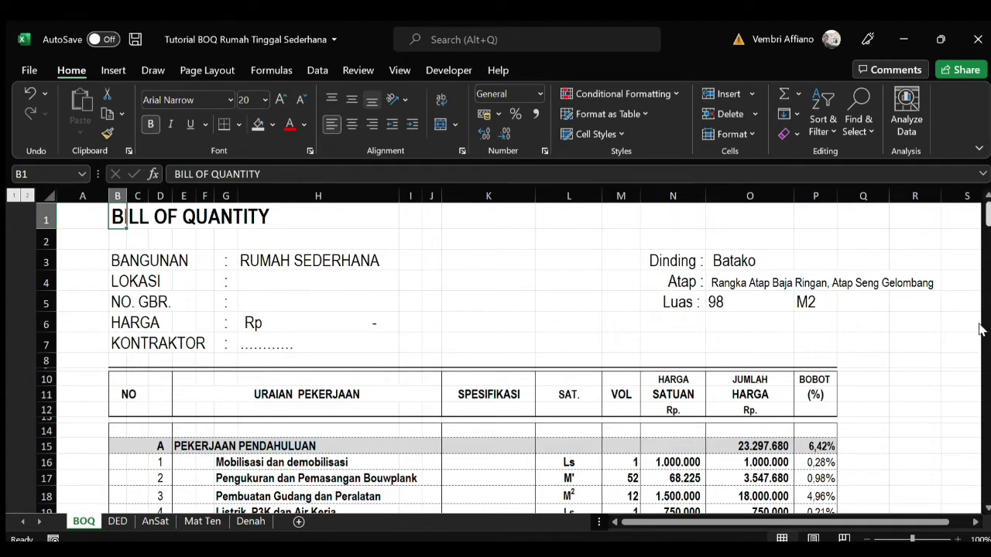
left_click(986, 509)
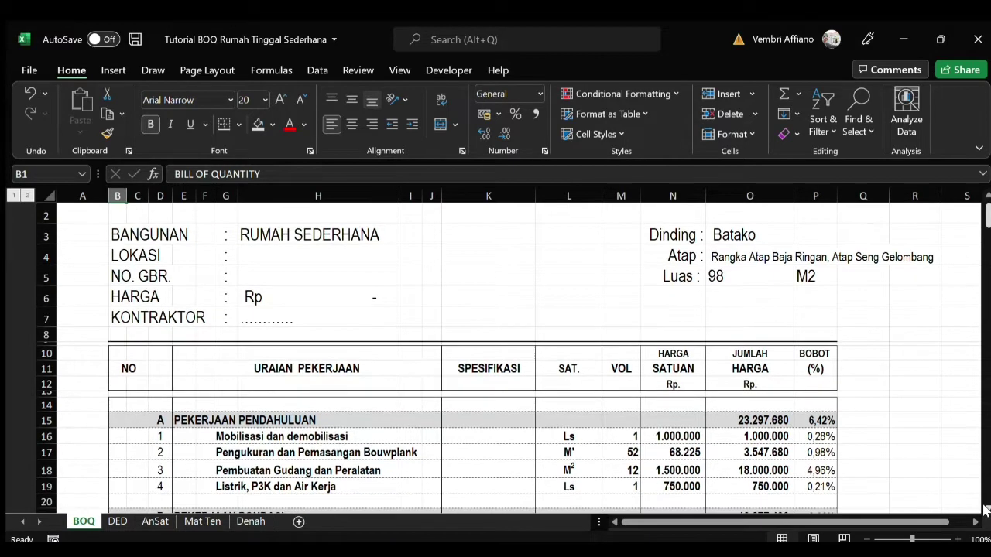
scroll(986, 509, "down", 2)
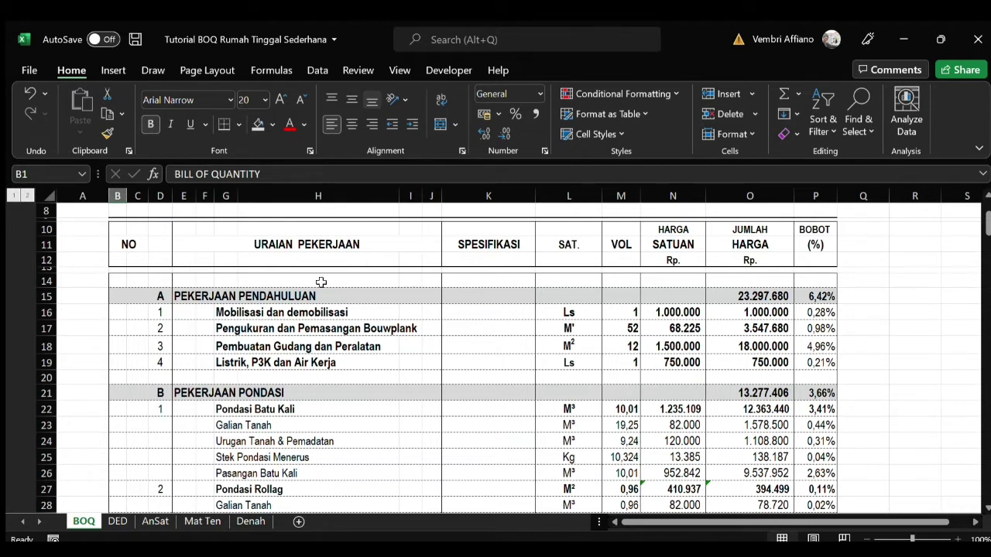
left_click(179, 298)
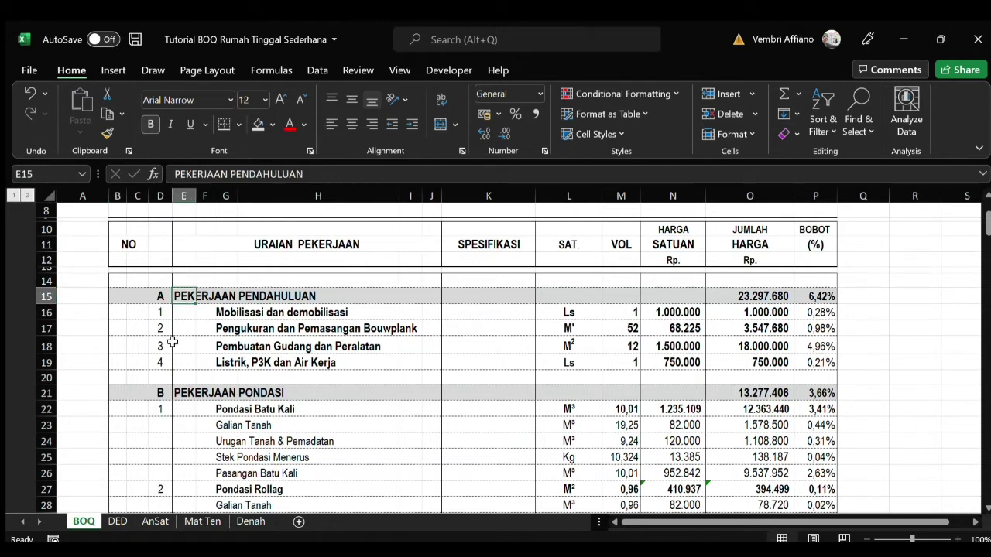
left_click(185, 393)
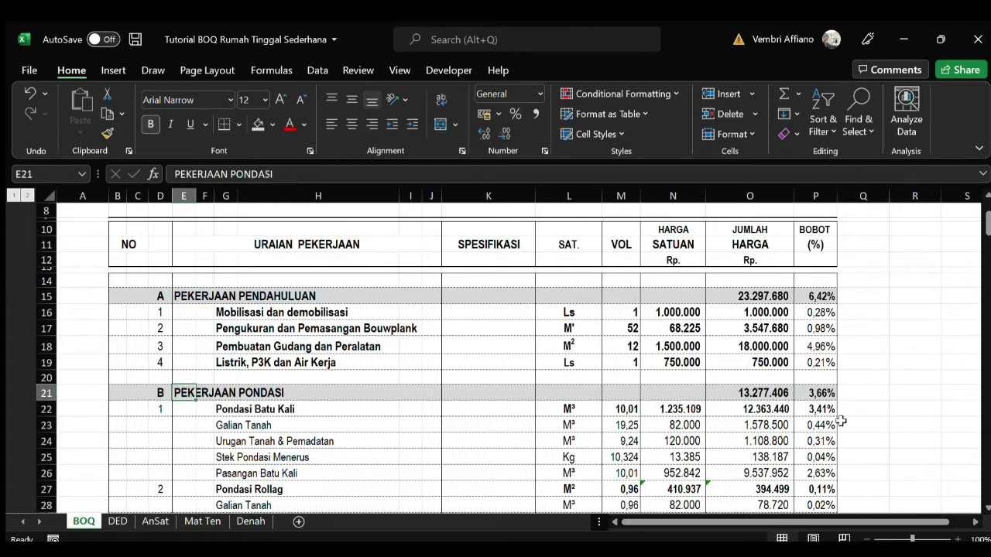
left_click(986, 508)
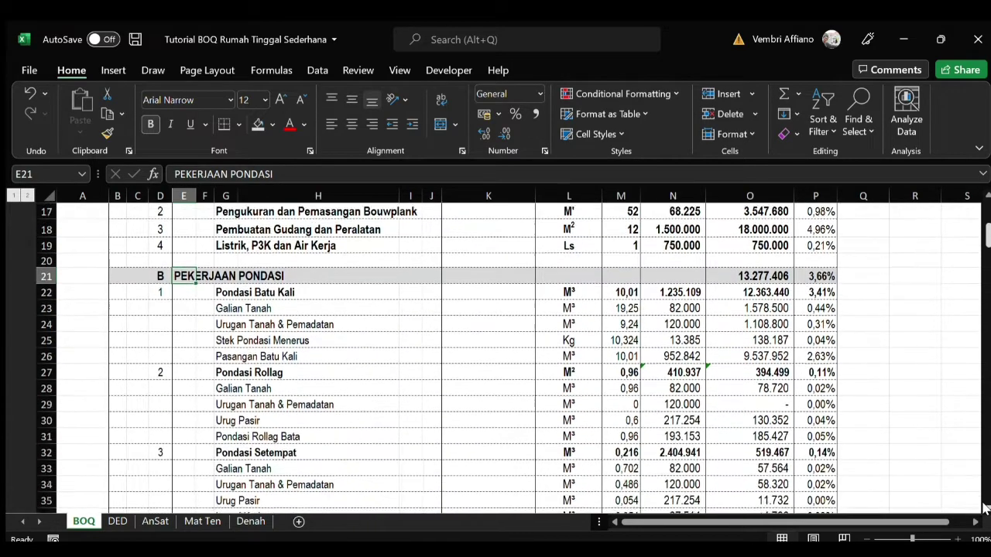
left_click(986, 508)
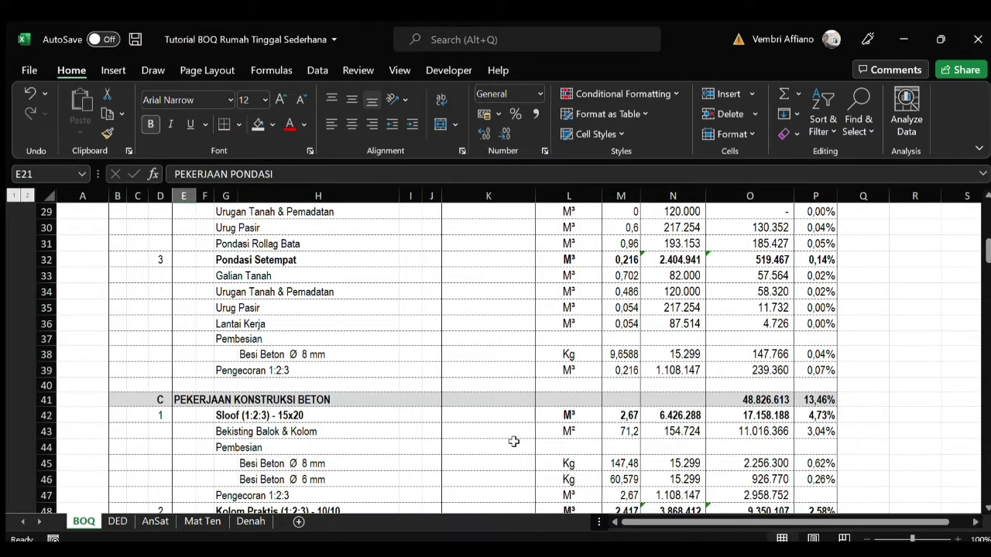
left_click(985, 508)
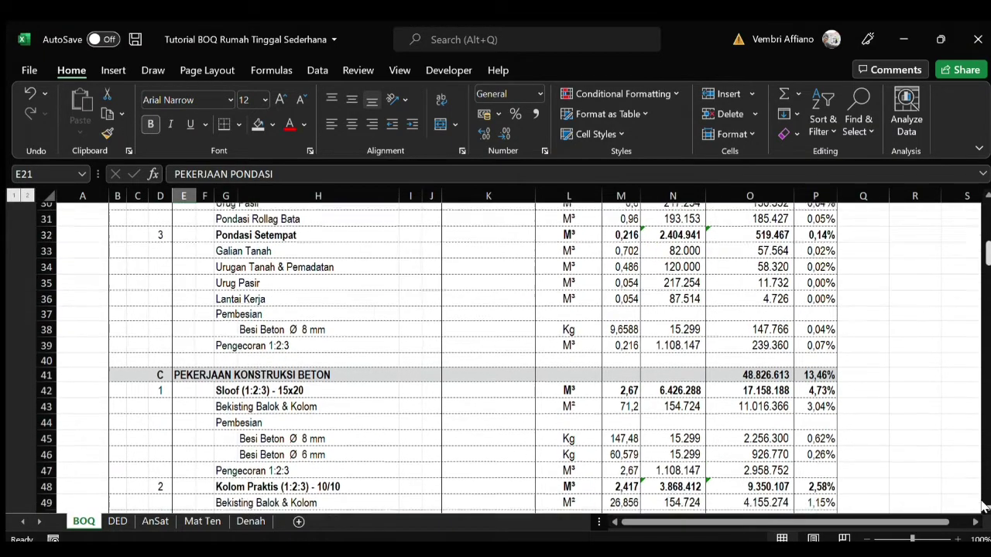
left_click(984, 507)
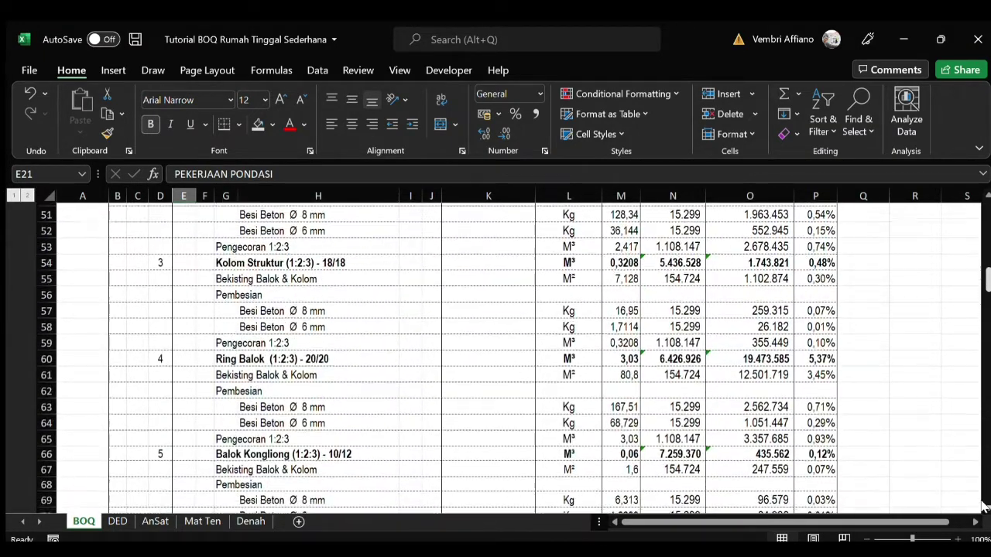
left_click(984, 507)
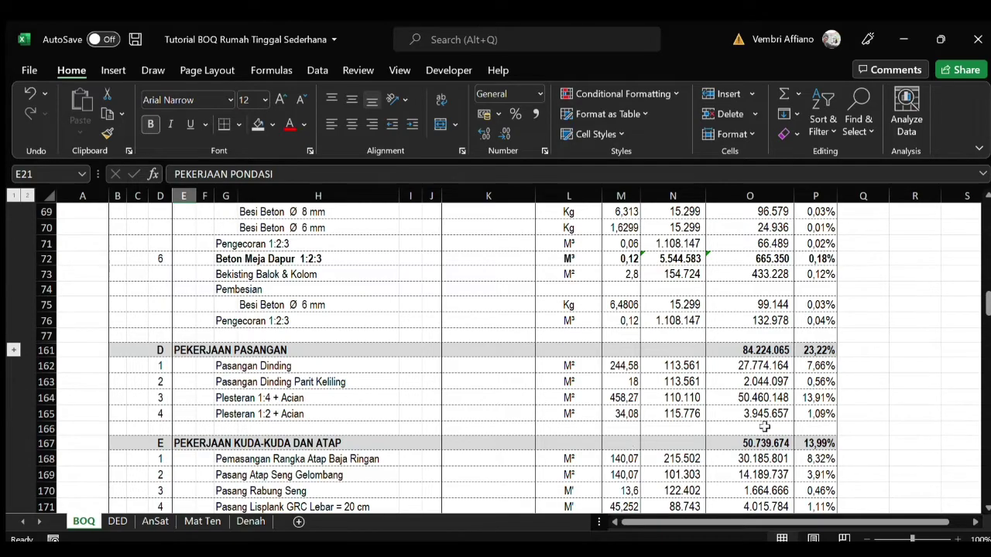
left_click(985, 509)
left_click_drag(984, 509, 985, 509)
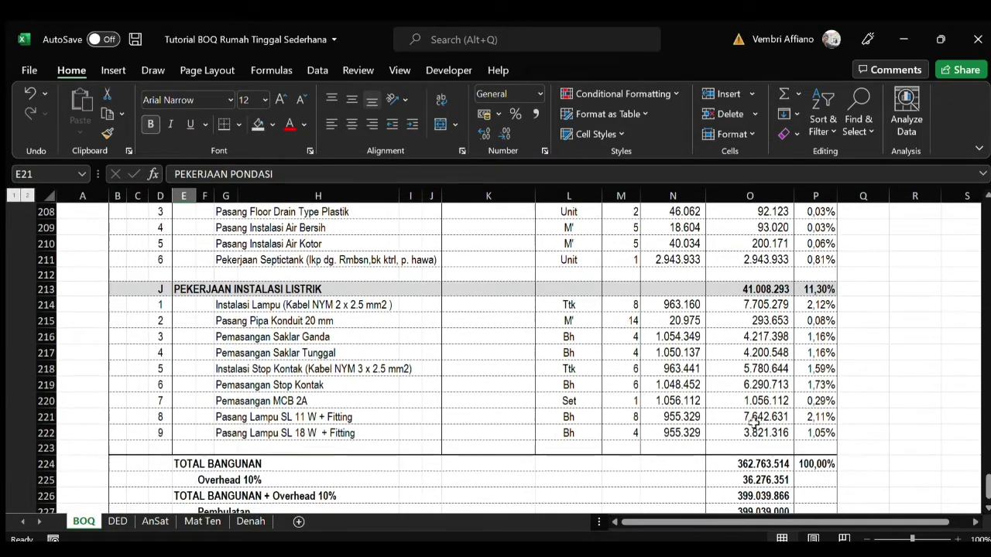
Step: Inspect the unit price formula for Pasang Lampu SL 18 W + Fitting and the sum formula for TOTAL BANGUNAN
left_click(685, 432)
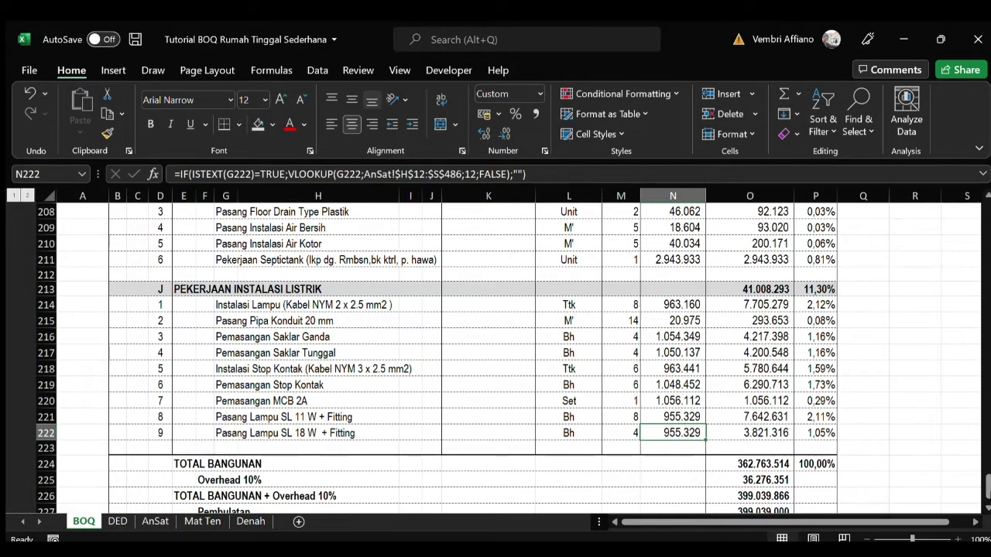
scroll(788, 447, "down", 1)
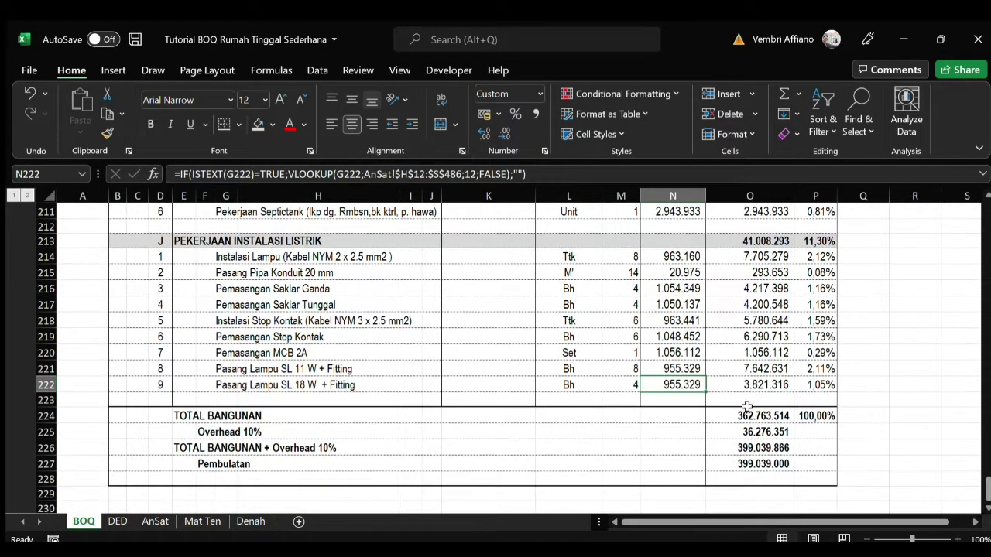
left_click(781, 414)
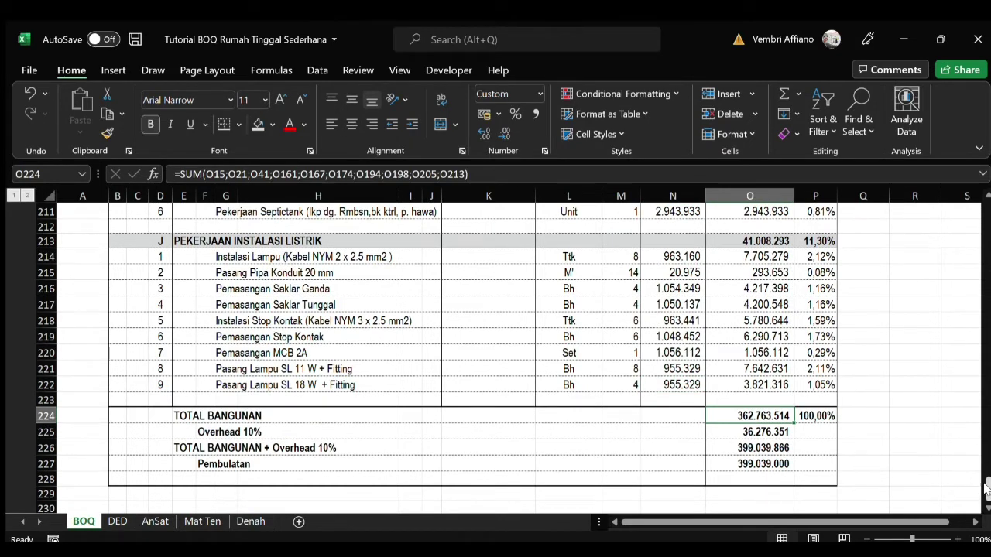
Step: Examine the URAIAN PEKERJAAN and SPESIFIKASI columns, following the latter down to PEKERJAAN PASANGAN and back to the sheet's beginning
left_click_drag(980, 487, 978, 227)
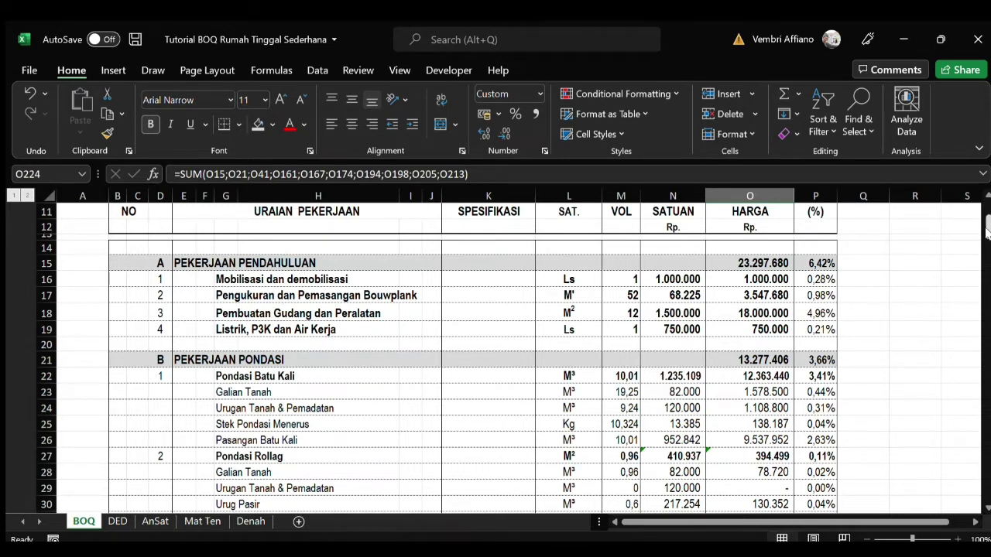
scroll(987, 232, "up", 2)
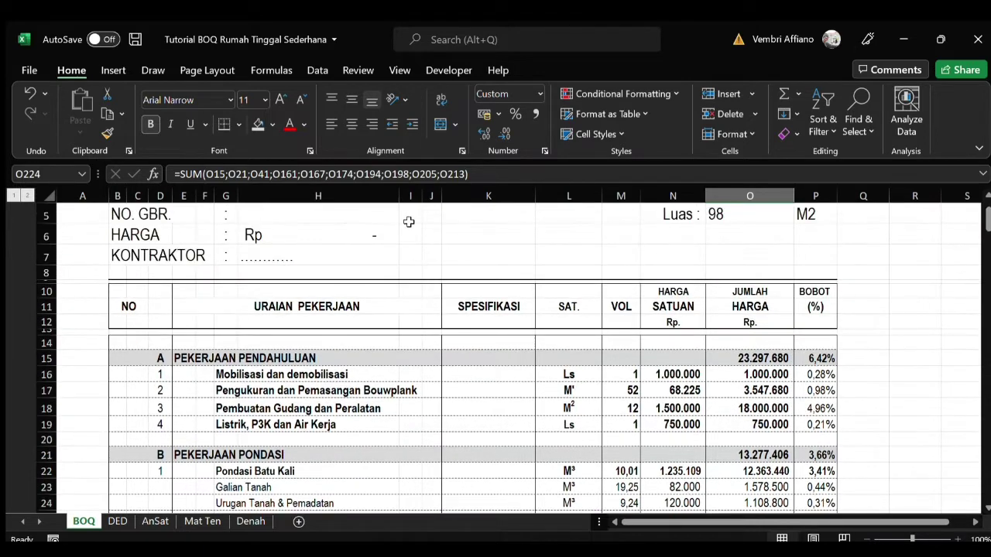
left_click(381, 207)
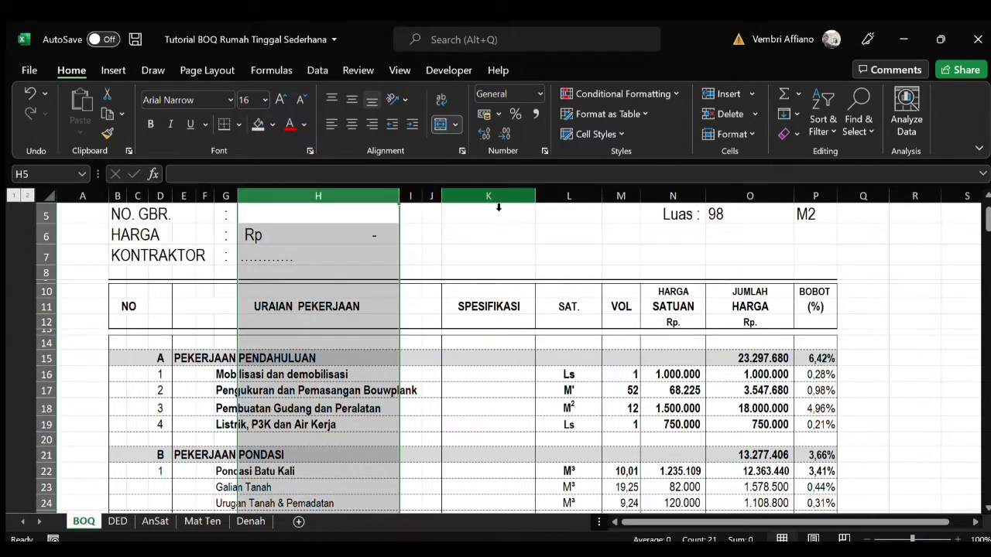
left_click(497, 204)
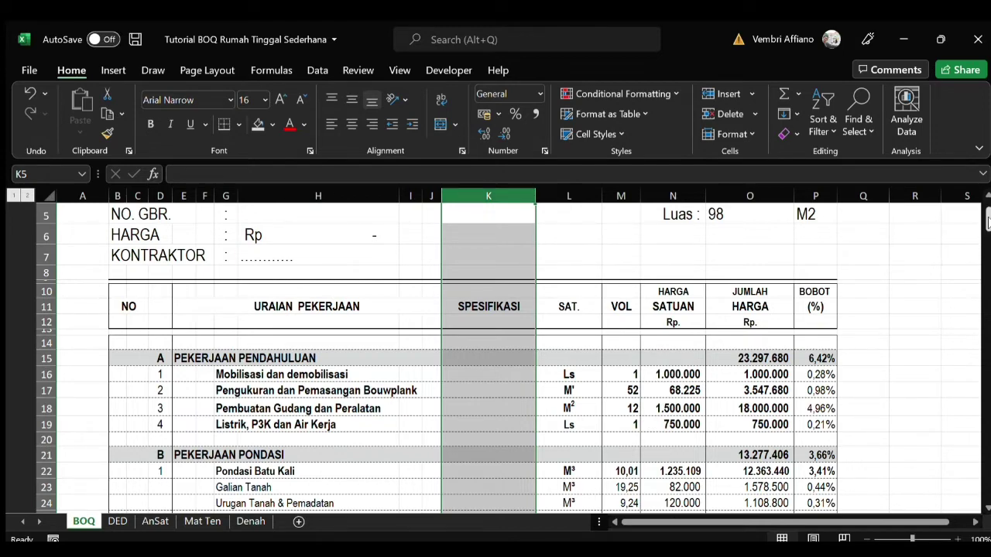
scroll(987, 228, "down", 2)
scroll(988, 228, "down", 3)
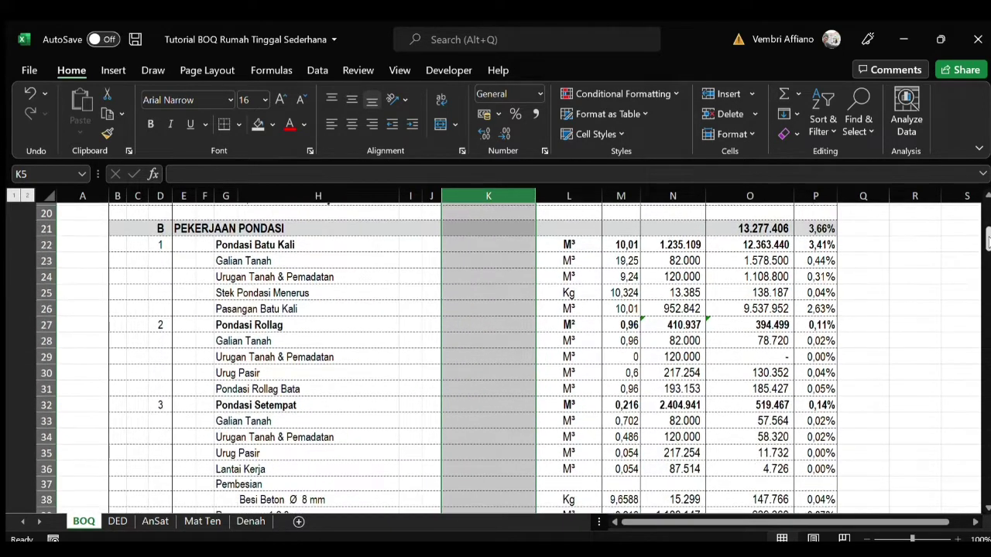
scroll(987, 240, "down", 1)
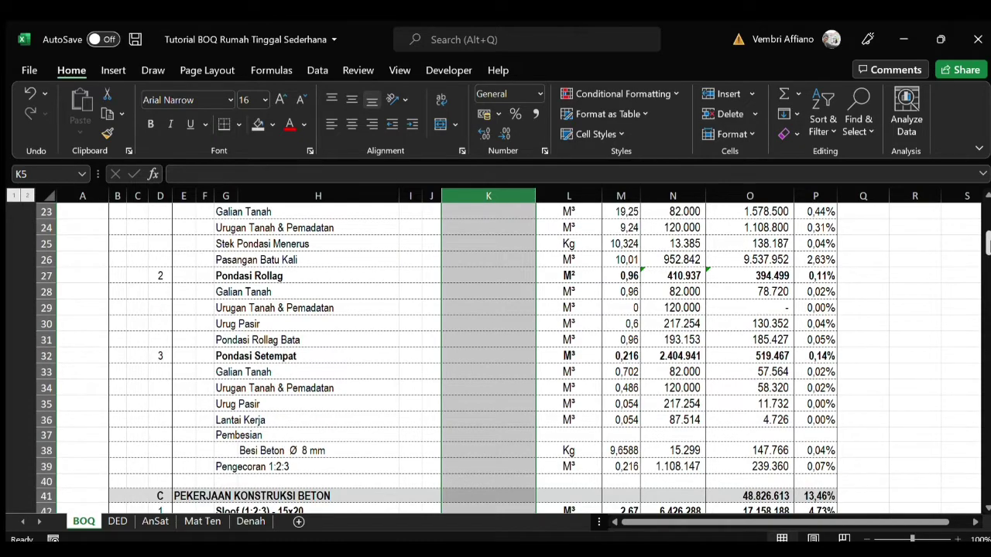
scroll(508, 359, "down", 6)
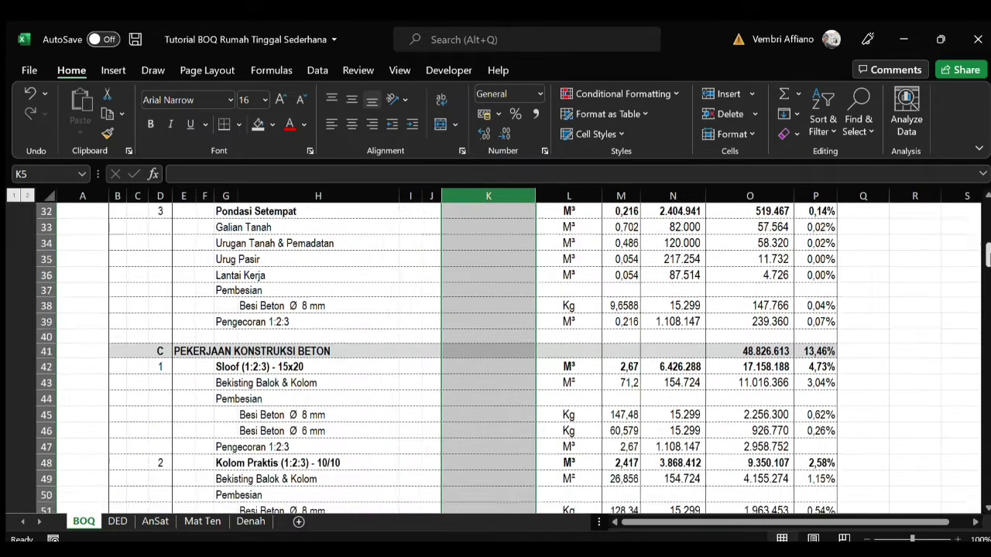
scroll(508, 358, "down", 12)
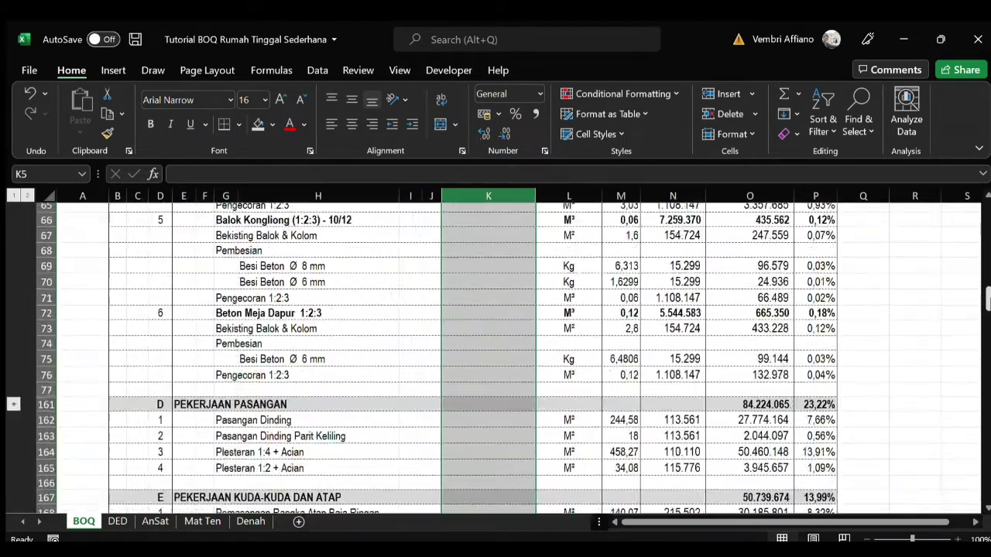
left_click_drag(987, 327, 987, 205)
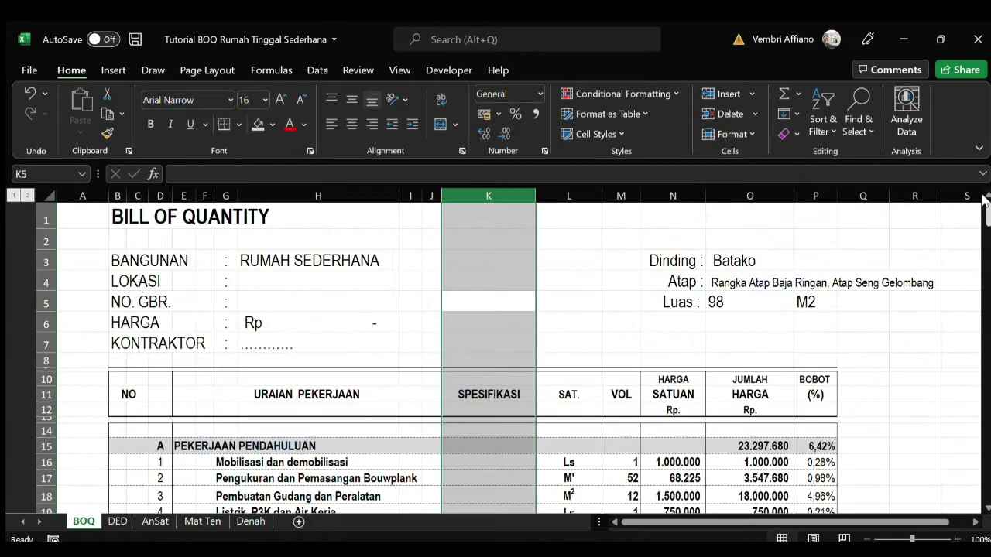
Step: Examine the SPESIFIKASI column from its heading through every work section down to PEKERJAAN PENGECATAN and PEKERJAAN SANITAIR
left_click(469, 360)
left_click(478, 389)
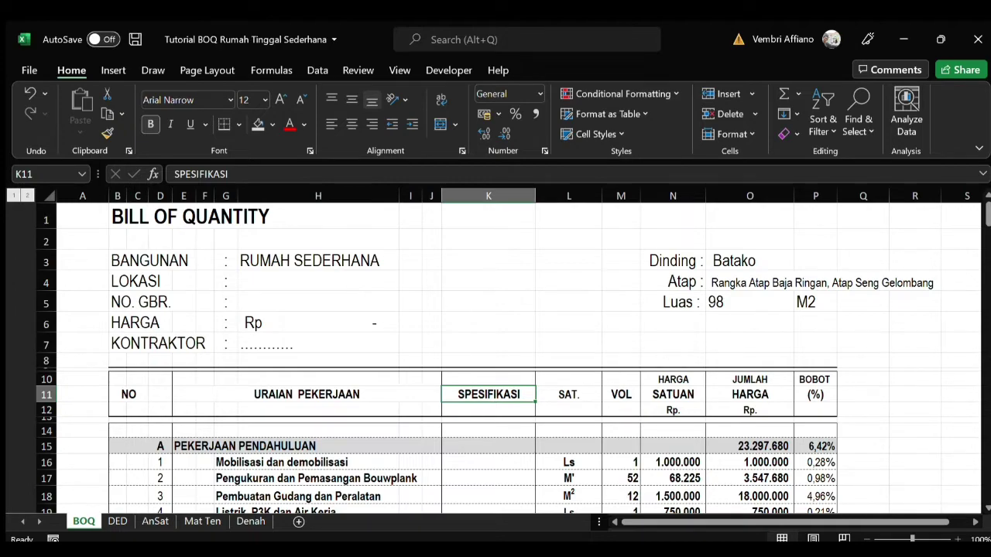
scroll(982, 506, "down", 6)
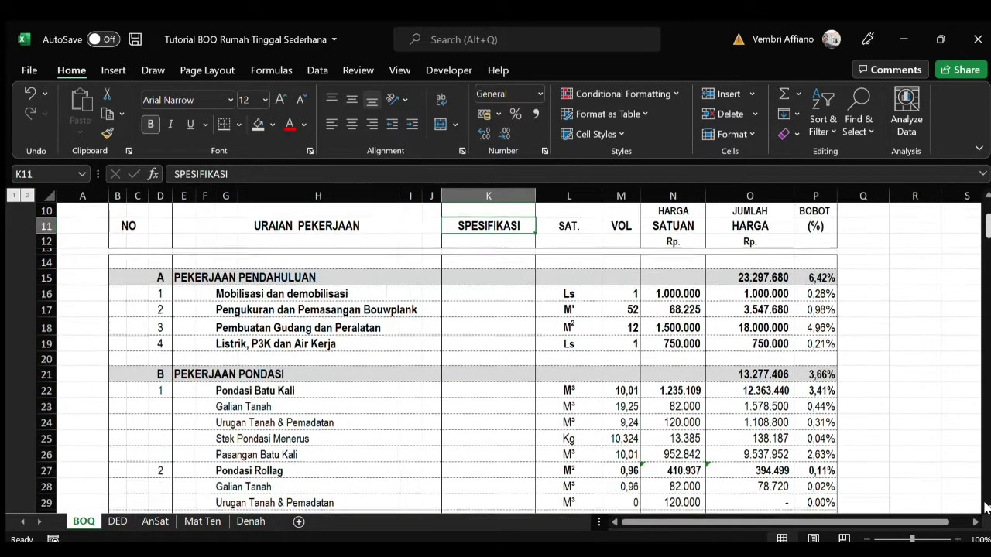
scroll(985, 507, "down", 10)
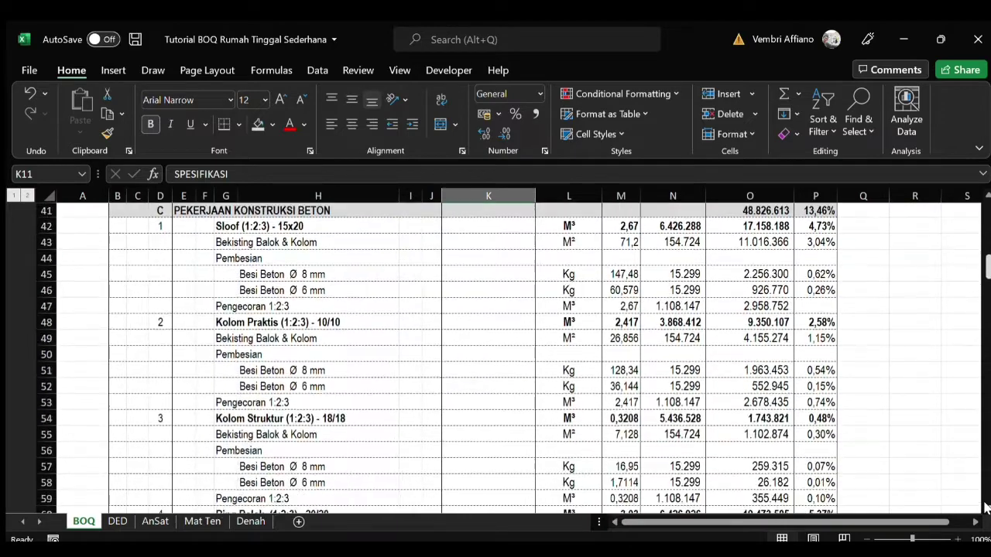
scroll(985, 507, "down", 4)
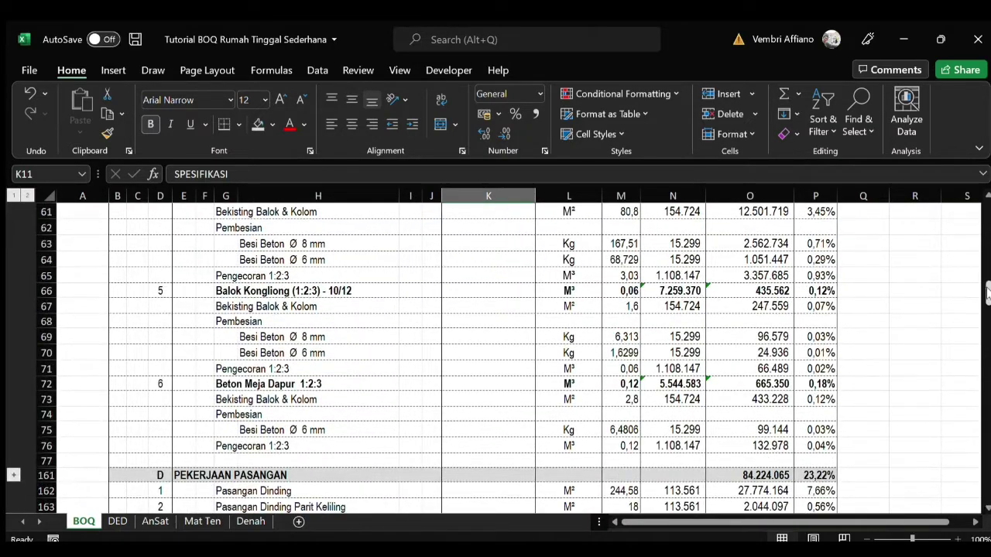
left_click_drag(986, 293, 986, 334)
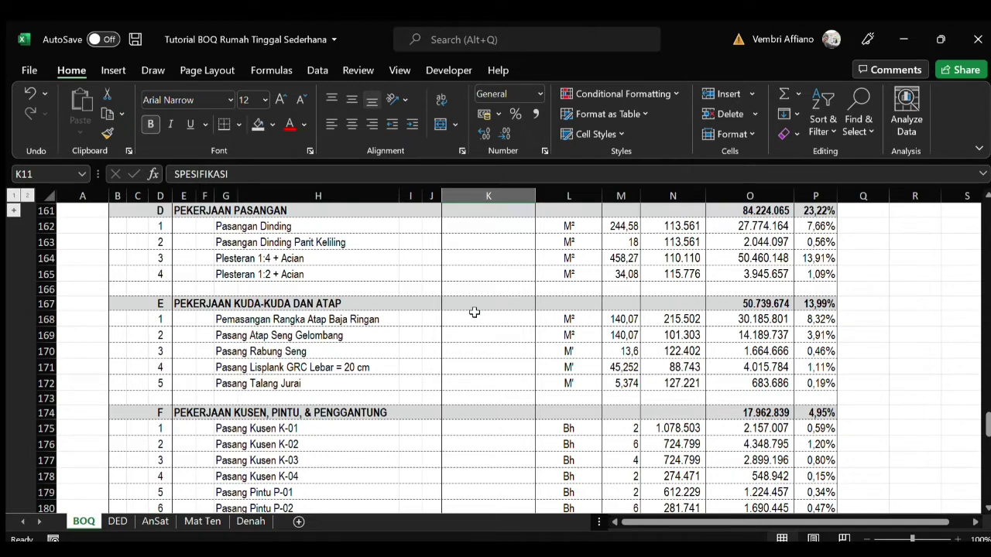
left_click(468, 336)
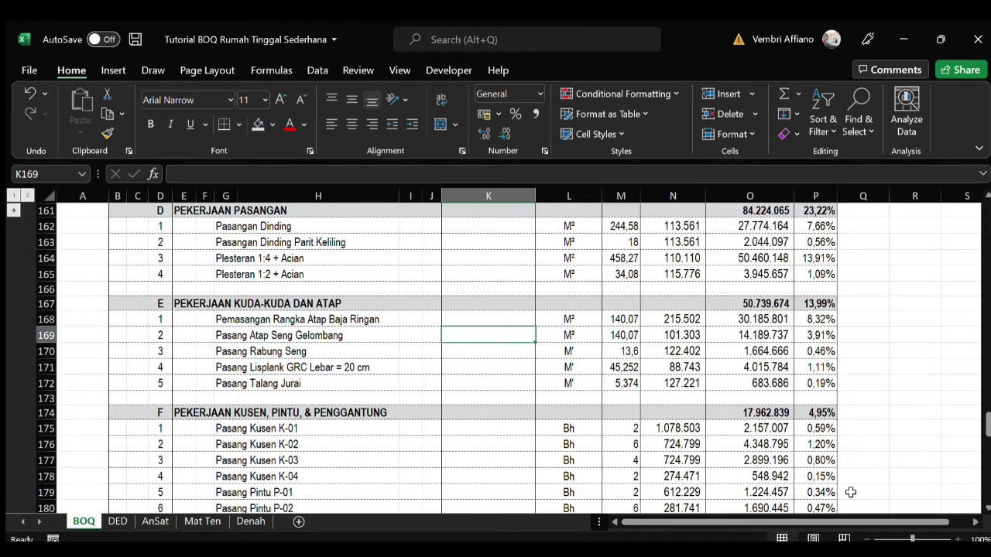
left_click(983, 507)
scroll(982, 507, "down", 6)
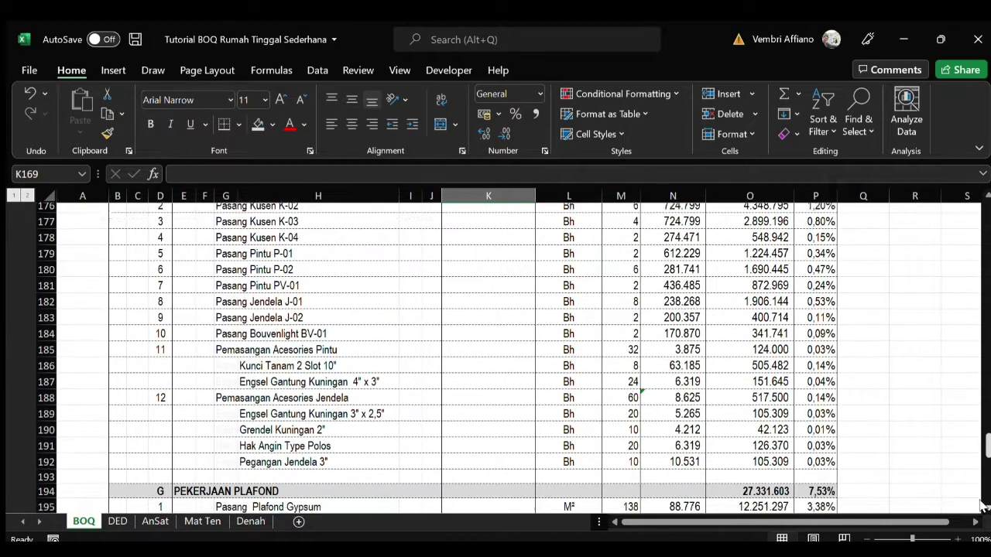
scroll(982, 507, "down", 2)
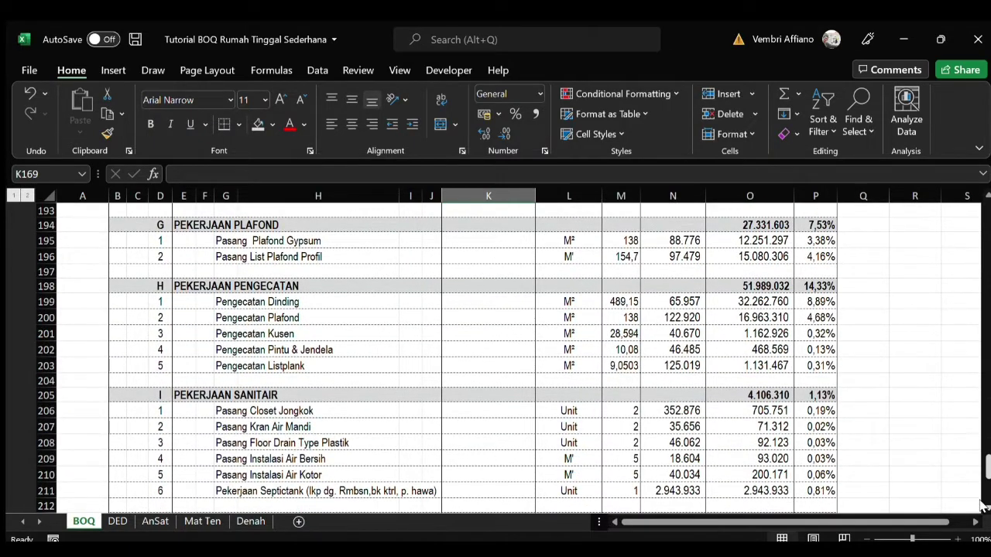
left_click(515, 298)
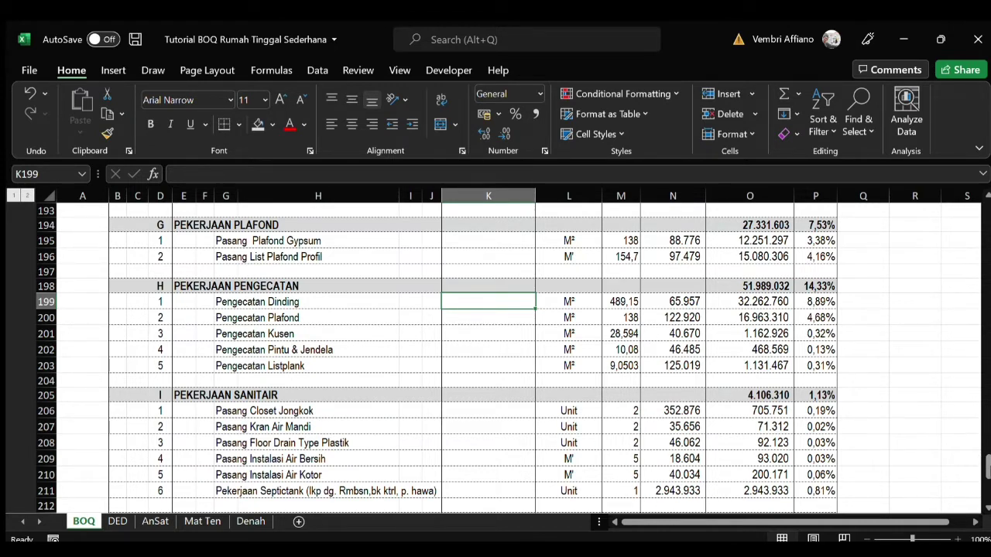
Step: Return to the start of the bill of quantity and highlight the whole SPESIFIKASI column for review
mouse_move(988, 462)
left_mouse_down()
mouse_move(987, 484)
mouse_move(984, 451)
left_mouse_up()
left_click_drag(983, 394, 986, 211)
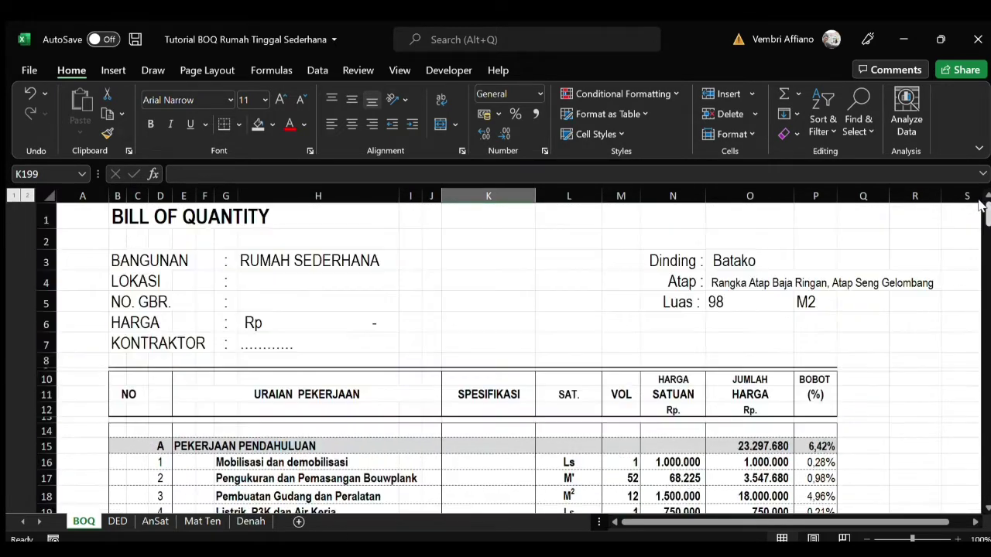
left_click(505, 196)
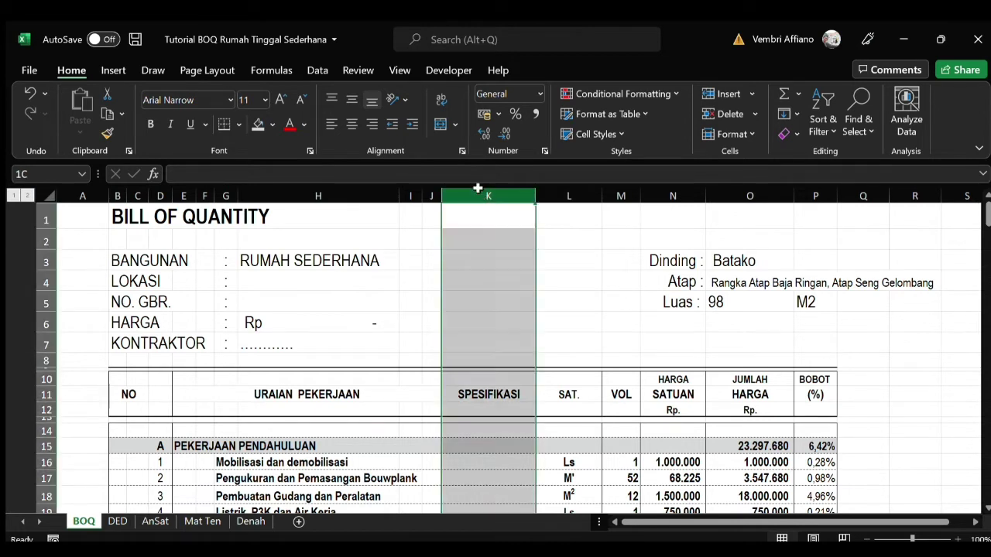
left_click(547, 274)
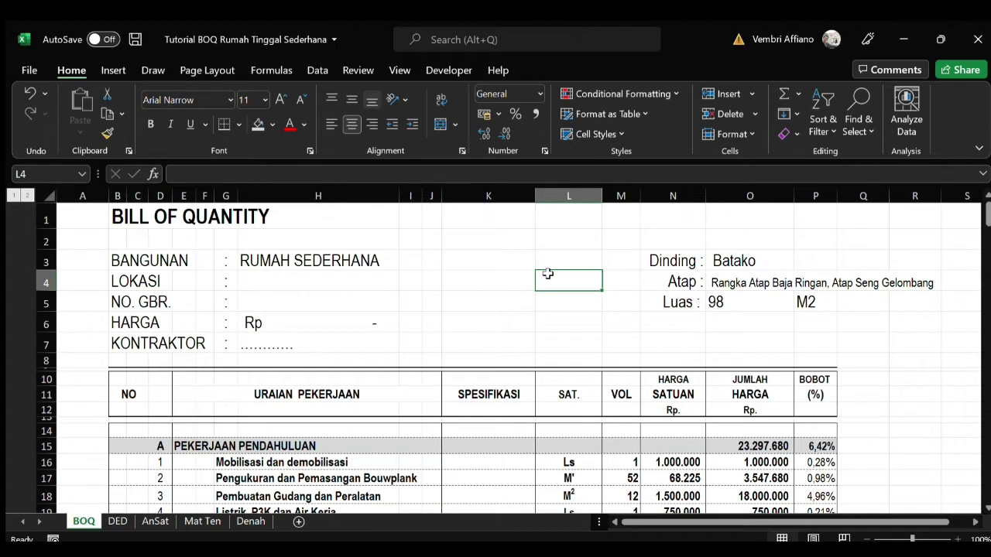
Step: Review the SAT. column and check the units of Galian Tanah and Stek Pondasi Menerus under Pondasi Batu Kali
left_click(580, 201)
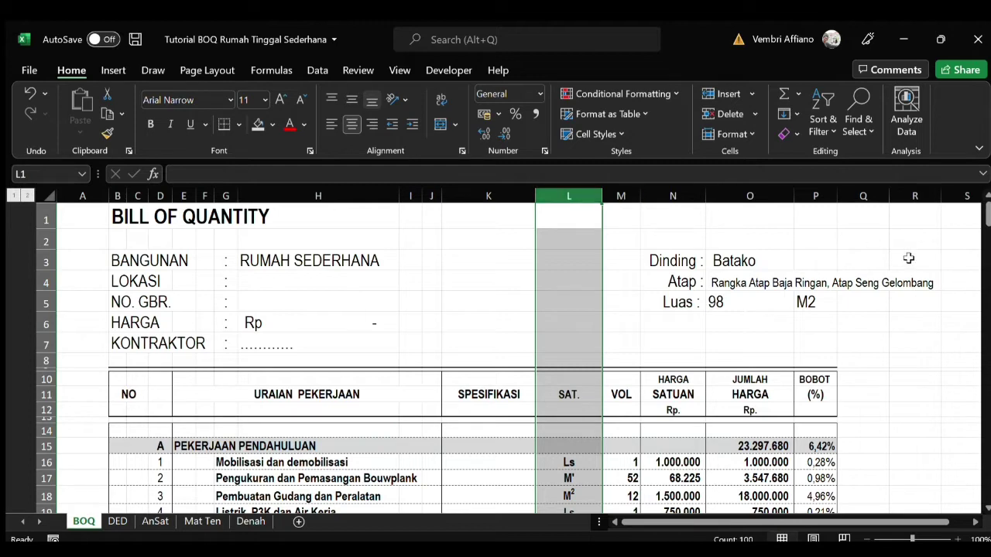
scroll(985, 221, "down", 3)
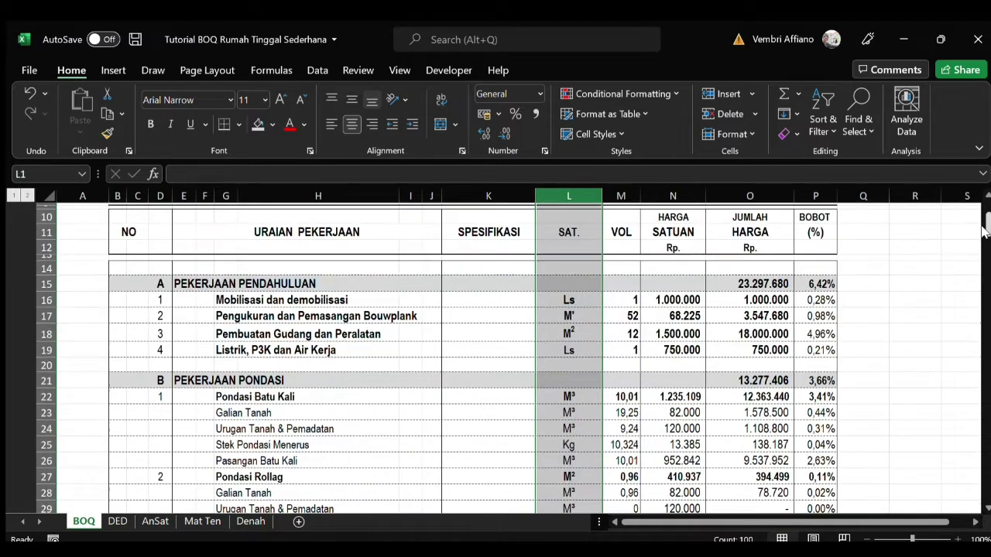
left_click(242, 405)
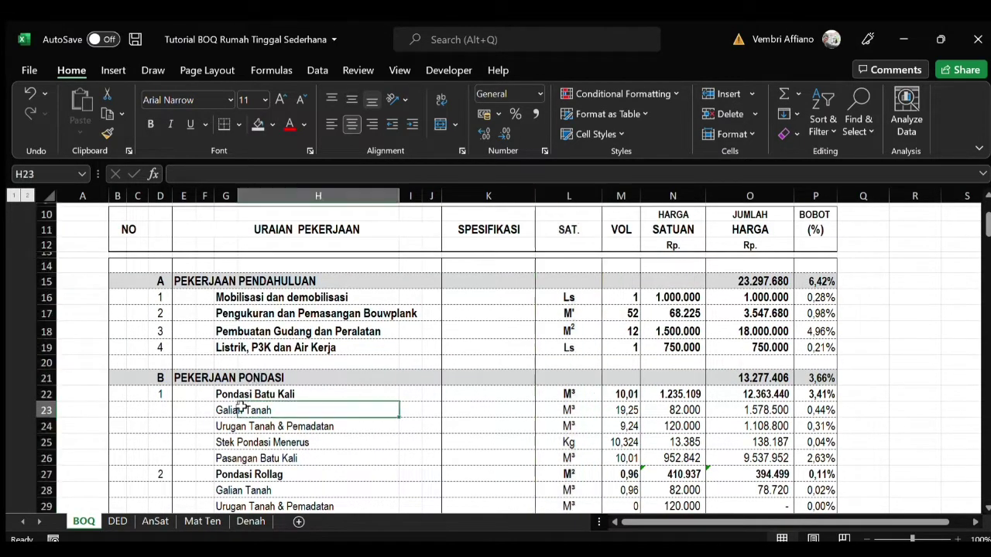
left_click(556, 411)
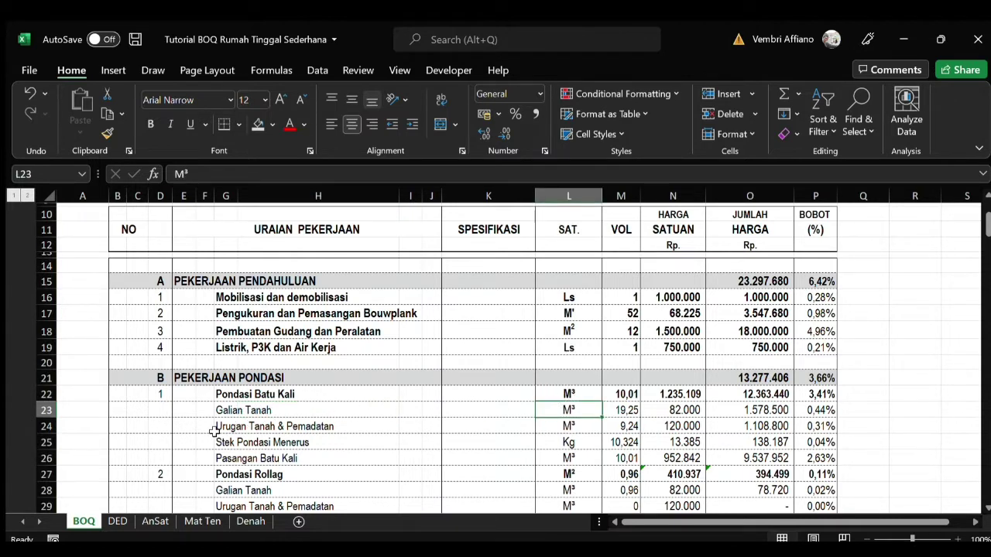
left_click(569, 439)
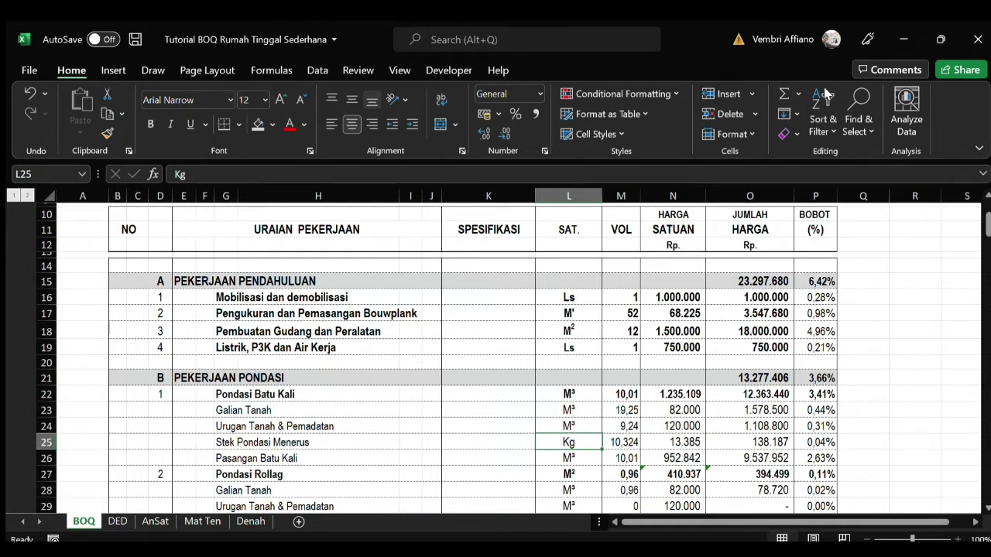
Step: Review the VOL column and inspect the volume formula of Stek Pondasi Menerus under PEKERJAAN PONDASI
left_click(628, 203)
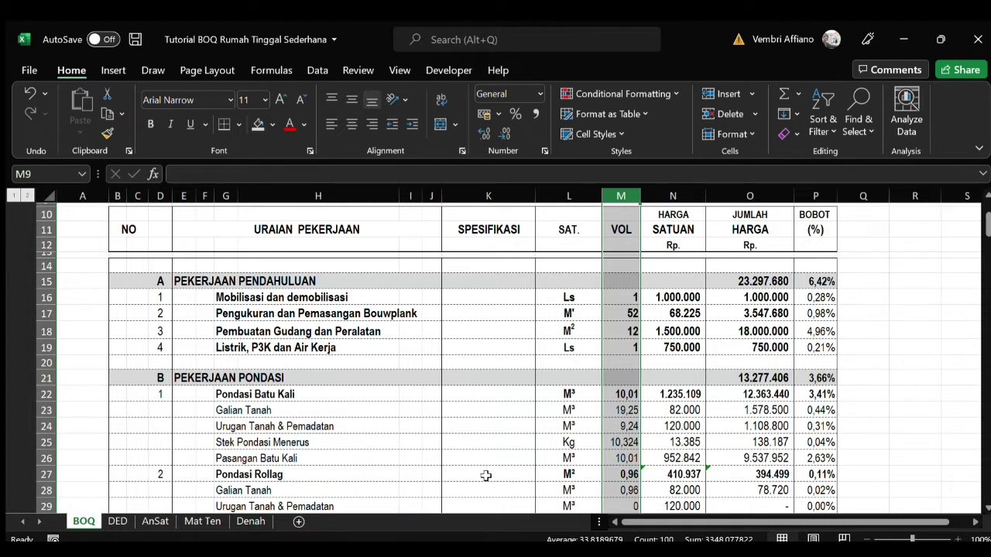
left_click(632, 438)
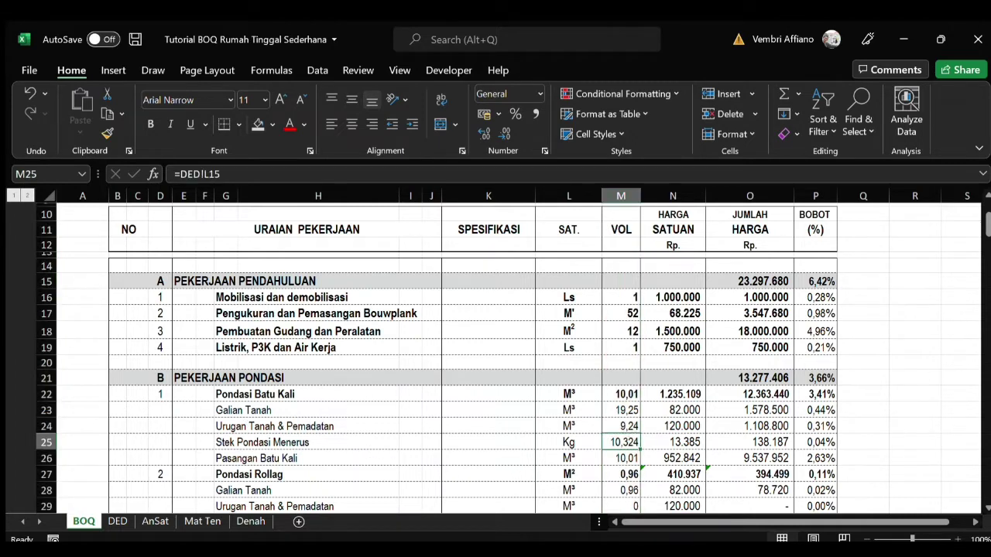
mouse_move(988, 227)
left_mouse_down()
mouse_move(988, 265)
mouse_move(988, 236)
left_mouse_up()
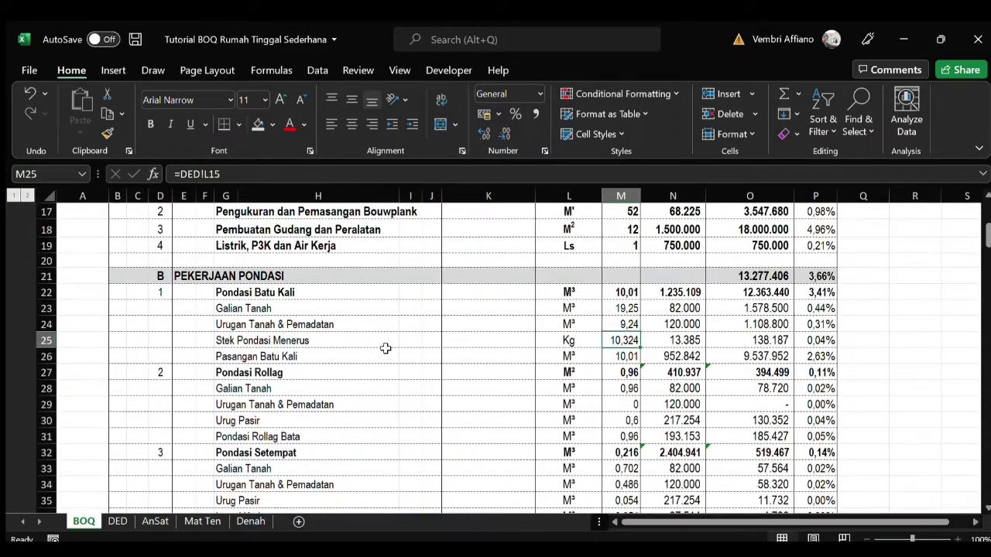
left_click(245, 338)
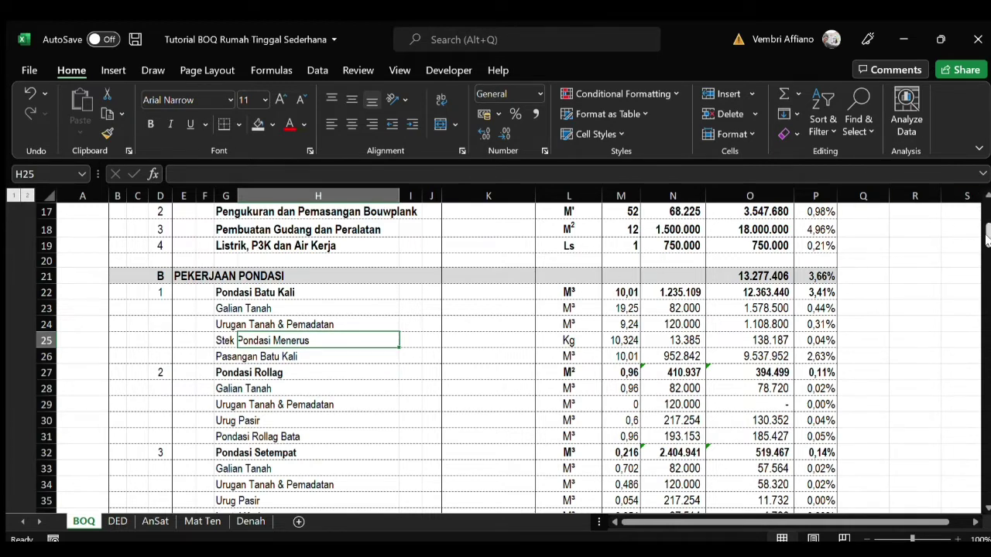
left_click_drag(987, 237, 987, 202)
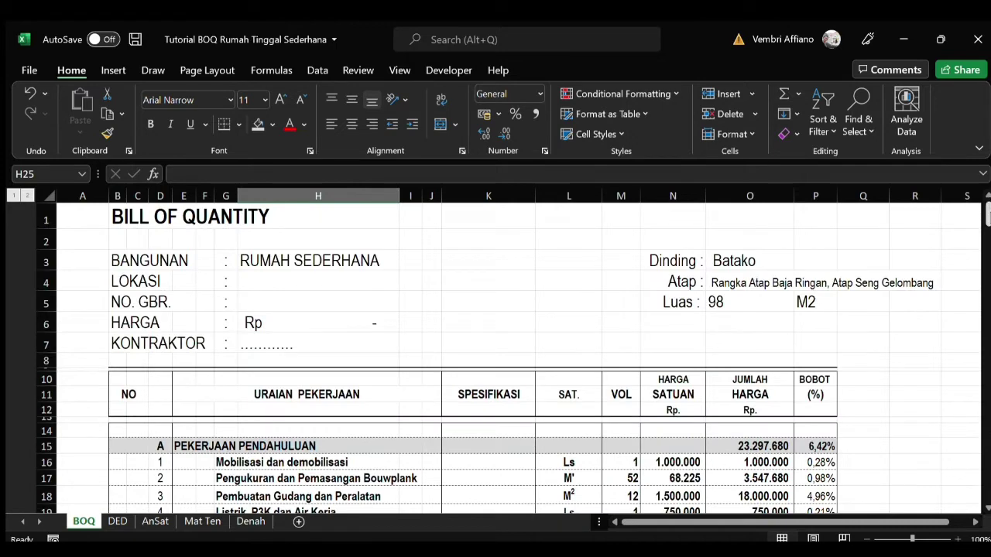
Step: Increase the font size of the HARGA heading above SATUAN to 12 and enlarge the neighbouring JUMLAH heading
scroll(986, 213, "down", 3)
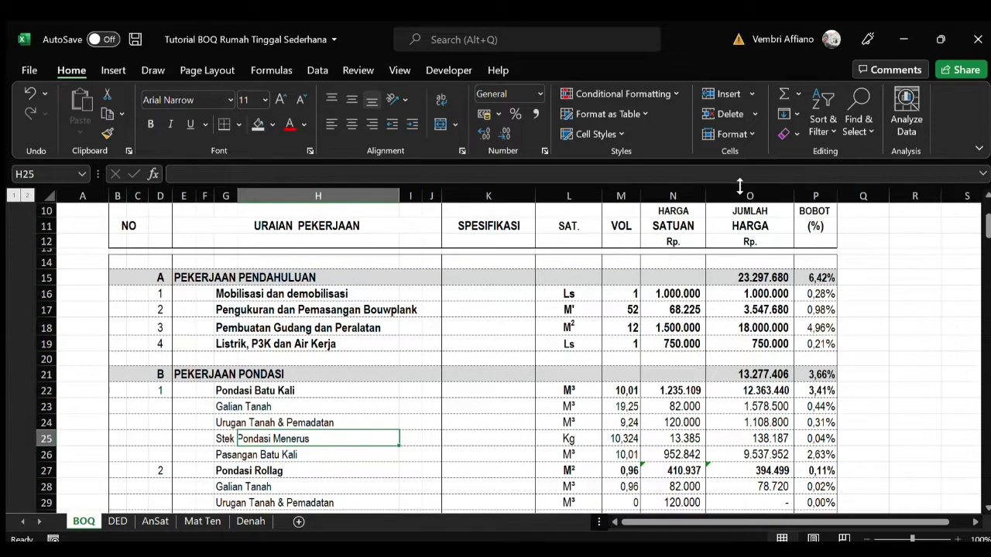
left_click(672, 212)
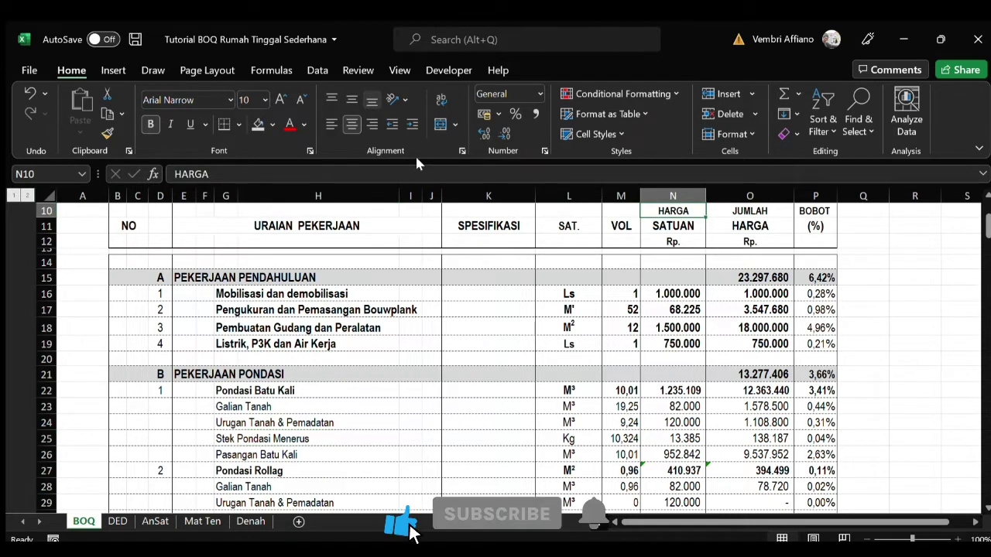
left_click(660, 223)
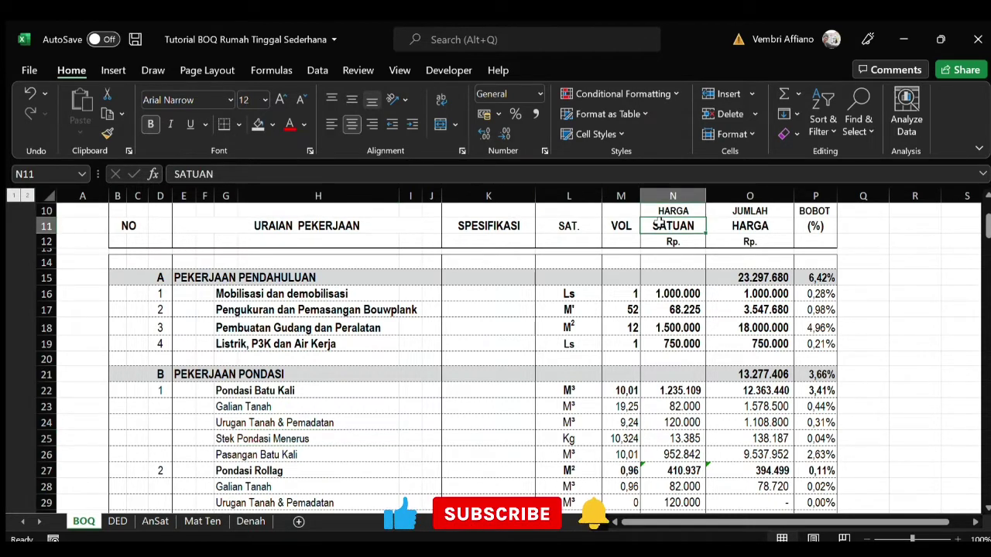
left_click(671, 211)
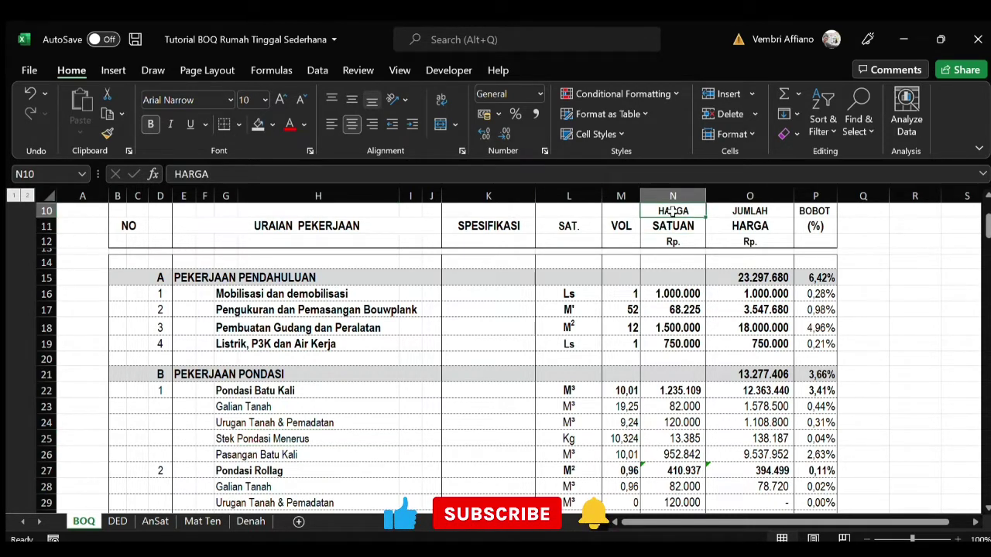
left_click(281, 99)
left_click(281, 99)
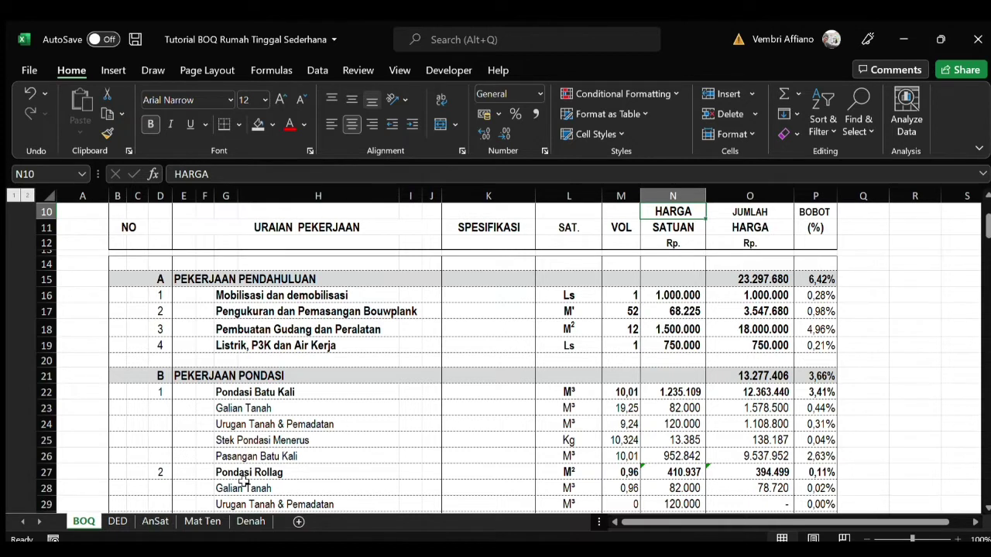
left_click(768, 218)
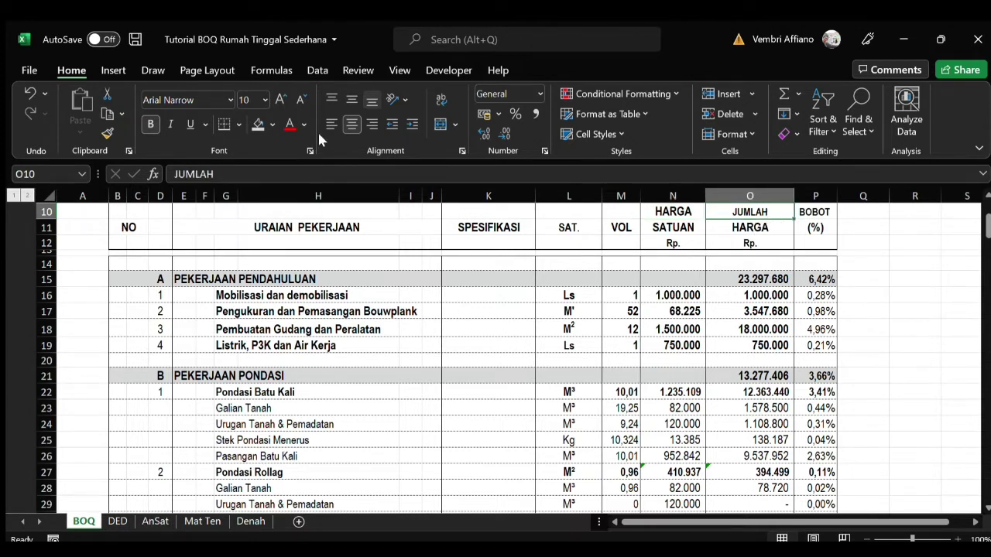
left_click(280, 100)
Step: Review the HARGA SATUAN column and inspect the volume formula of Pembuatan Gudang dan Peralatan
left_click(632, 196)
left_click(663, 196)
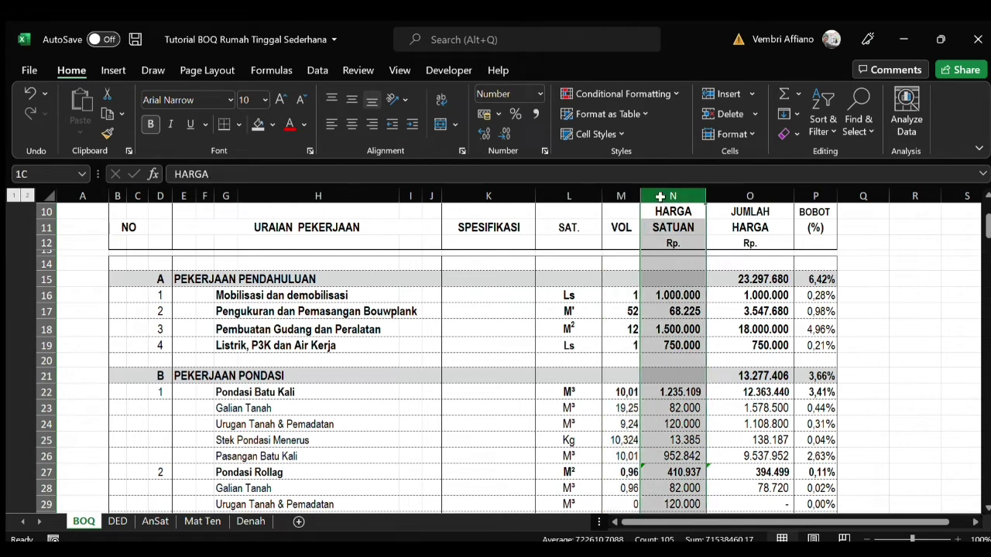
left_click(609, 325)
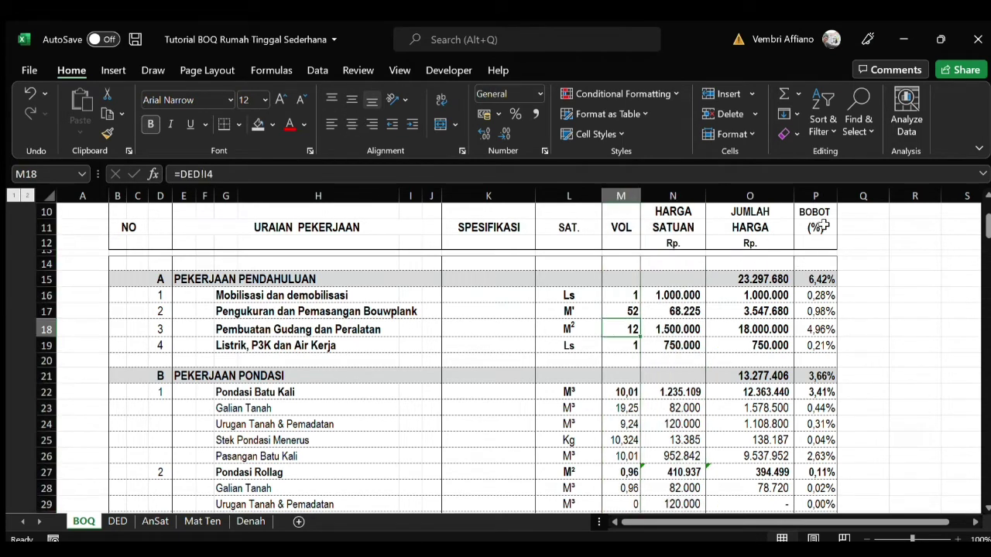
Step: Review the BOBOT (%) column and inspect the weight formulas of PEKERJAAN PENDAHULUAN, PEKERJAAN PONDASI and Galian Tanah
left_click(821, 196)
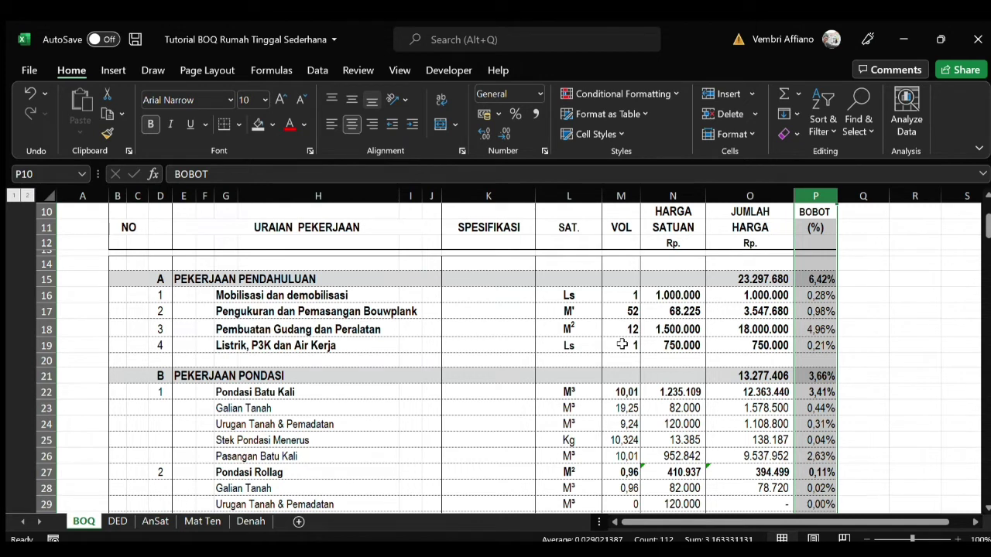
left_click(802, 277)
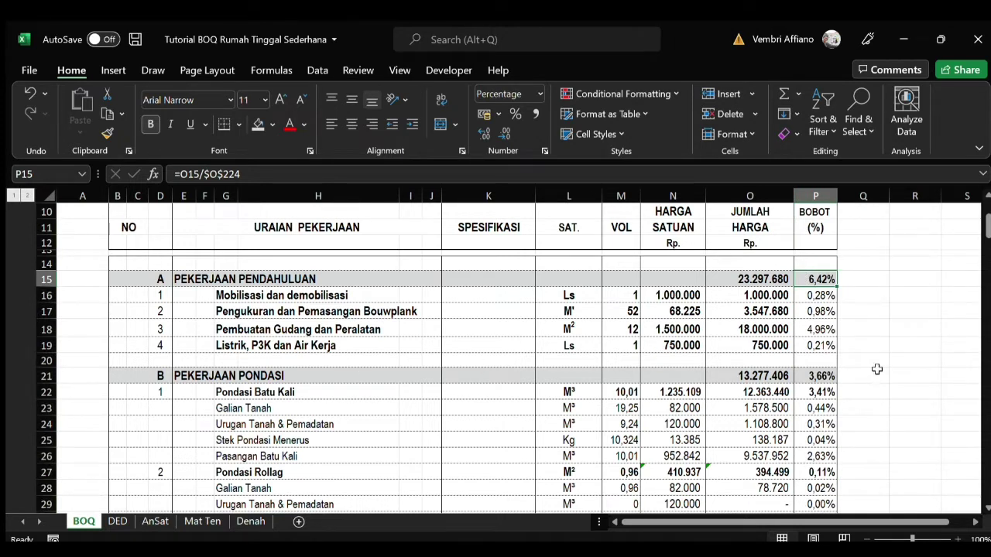
left_click(801, 375)
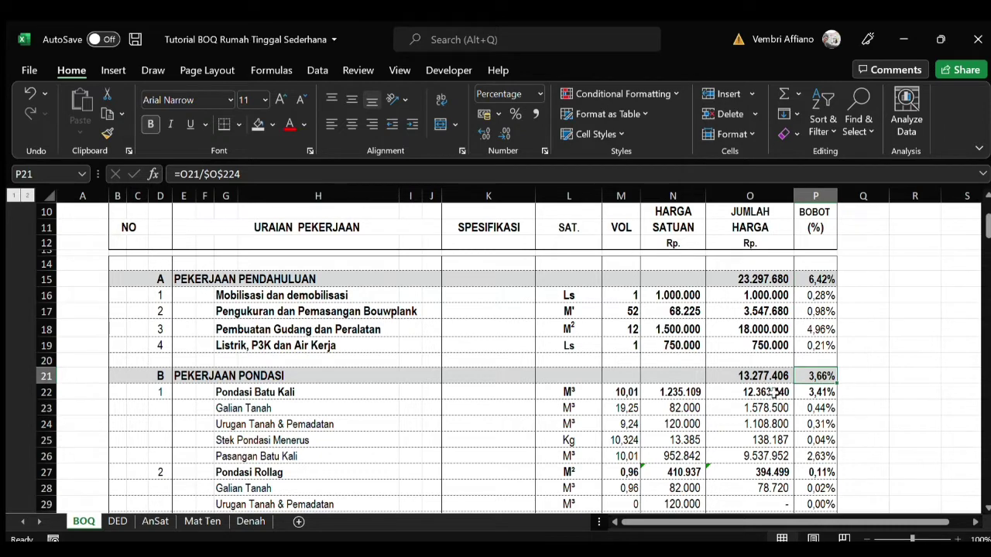
left_click(808, 408)
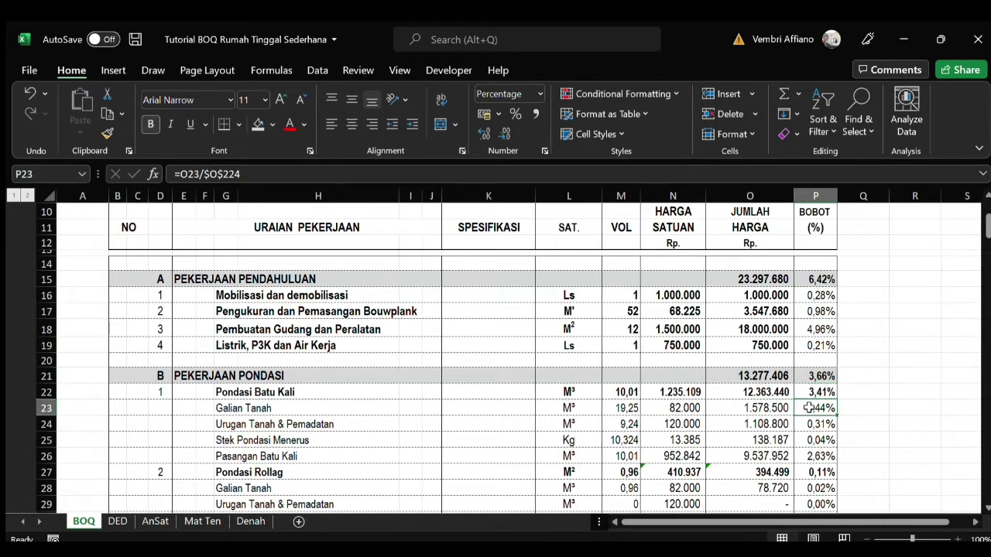
left_click(818, 199)
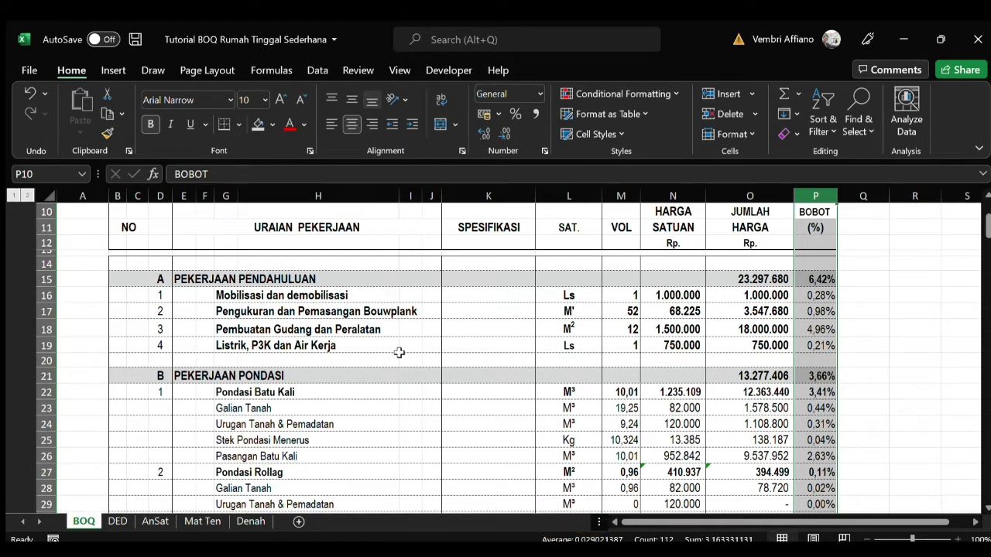
Step: Look over the AnSat sheet, then inspect the HARGA SATUAN formula of Mobilisasi dan demobilisasi on the BOQ sheet
left_click(229, 408)
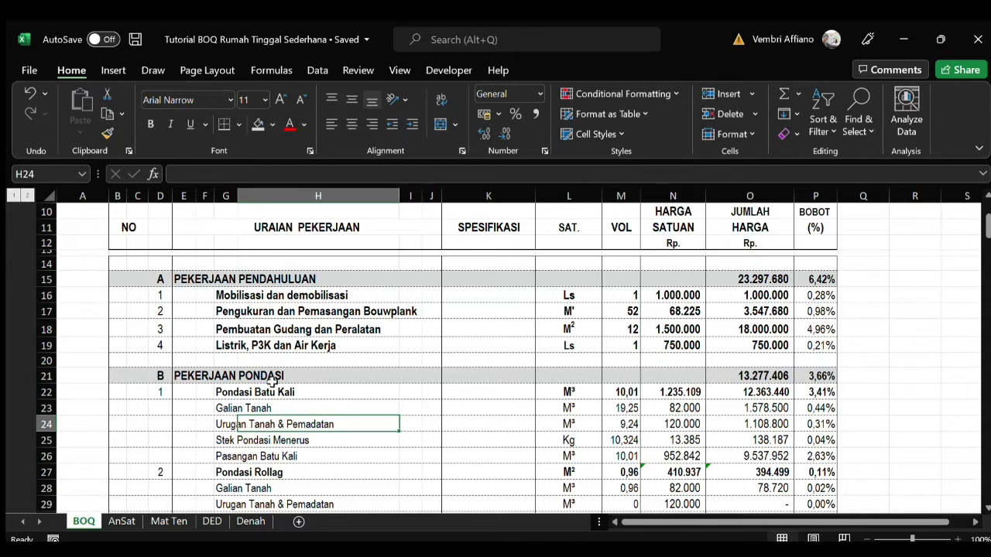
left_click(120, 522)
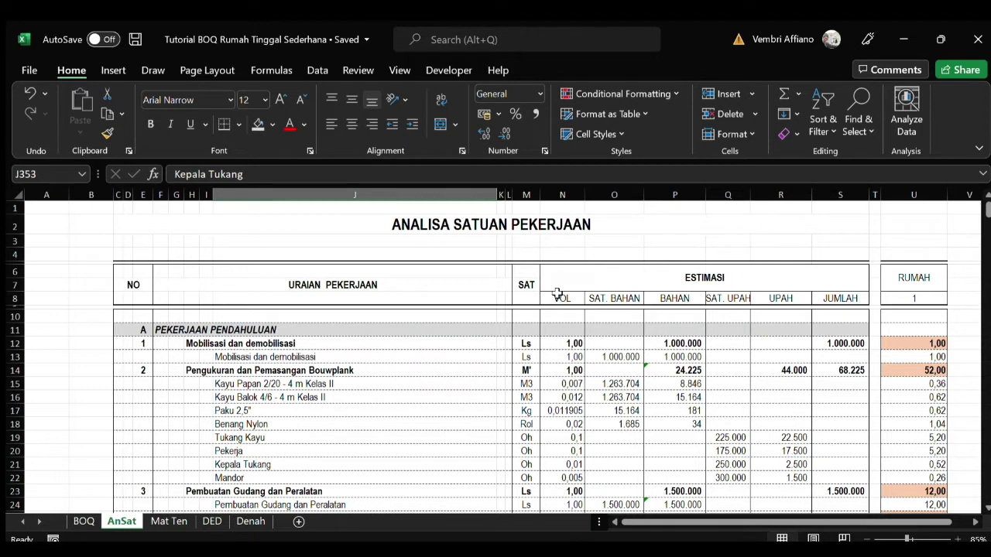
left_click(82, 521)
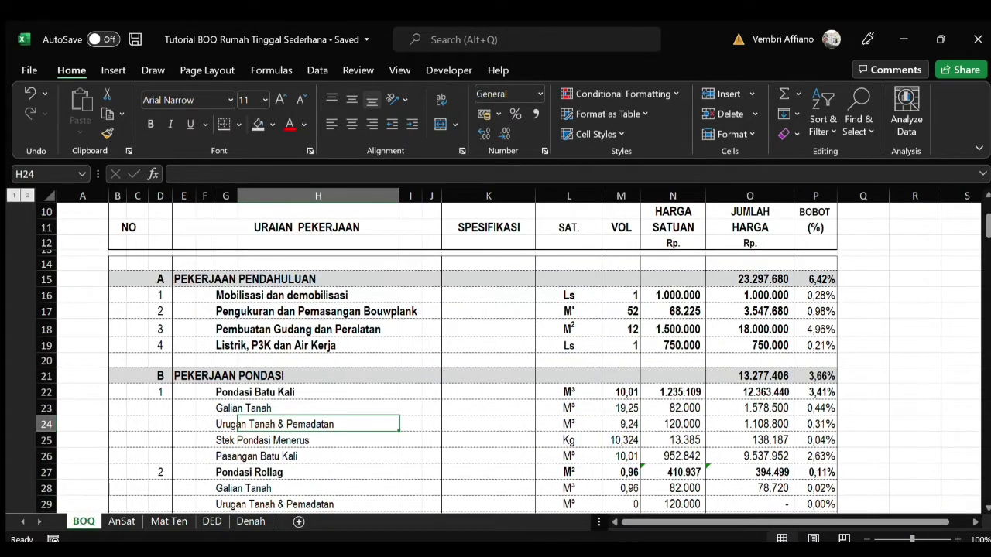
scroll(985, 222, "up", 3)
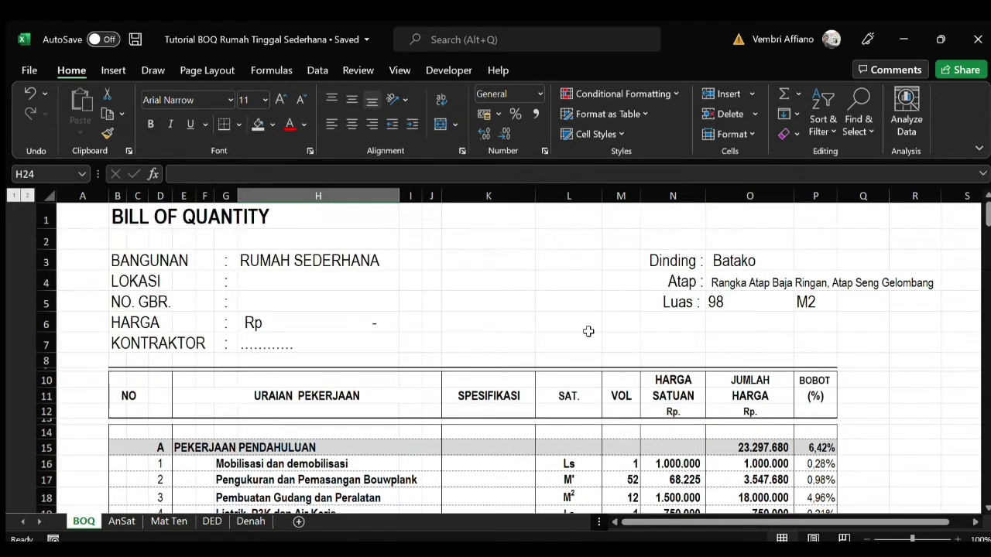
left_click(661, 458)
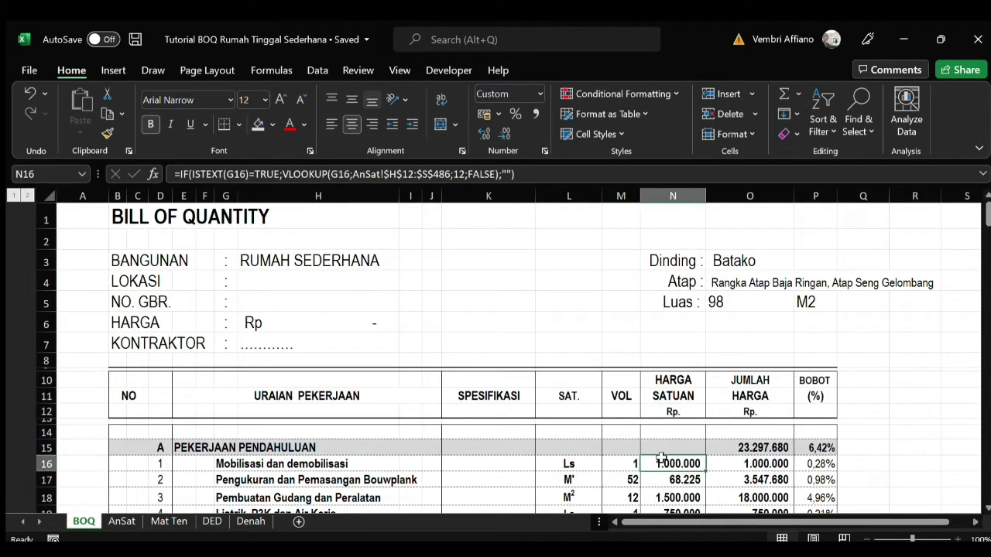
Step: Examine the Pengukuran dan Pemasangan Bouwplank item on the AnSat sheet, including its unit and volume
left_click(120, 522)
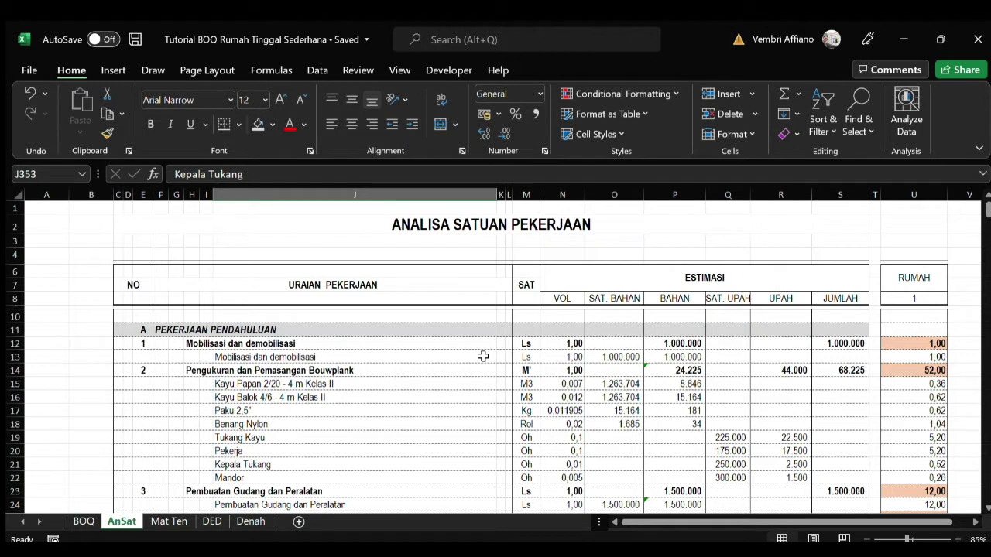
left_click(334, 423)
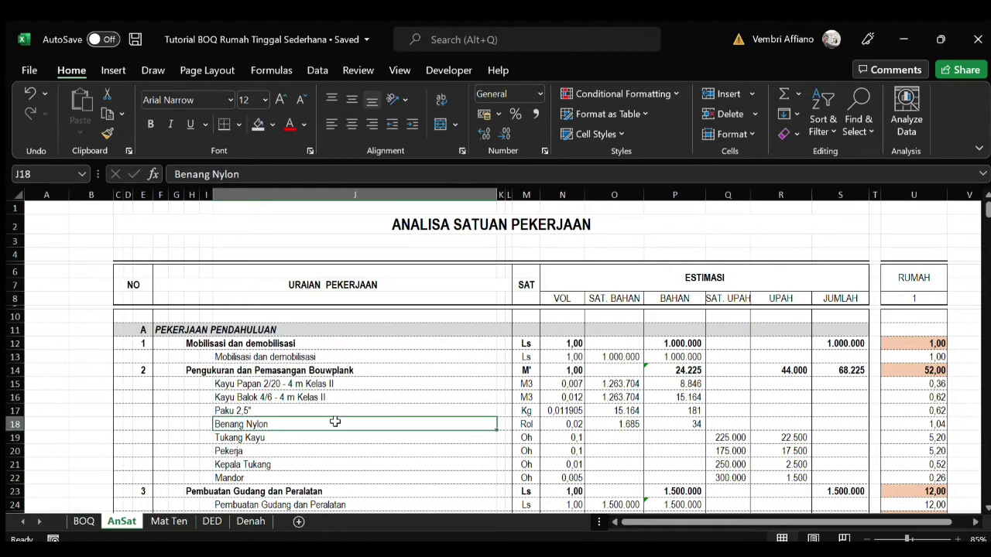
left_click(187, 370)
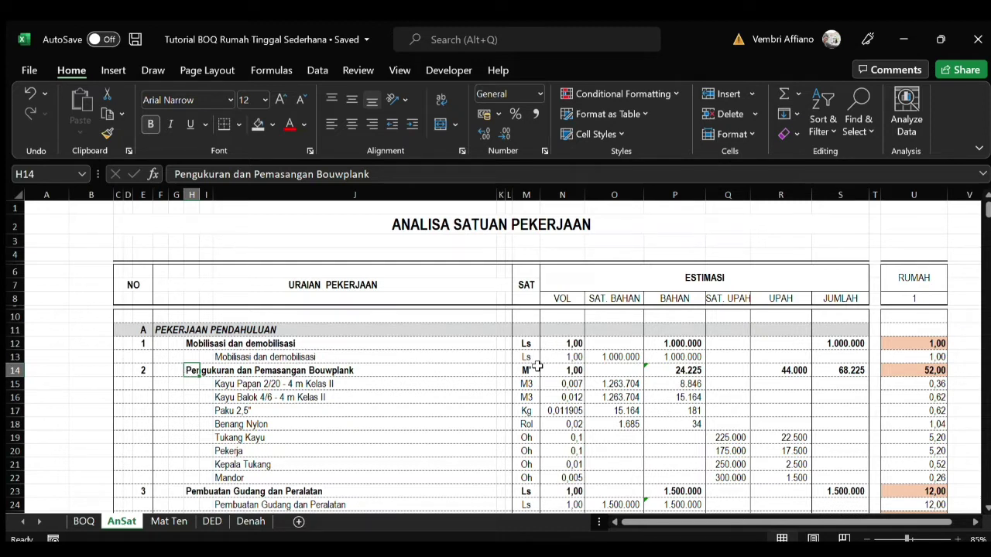
left_click_drag(520, 368, 559, 368)
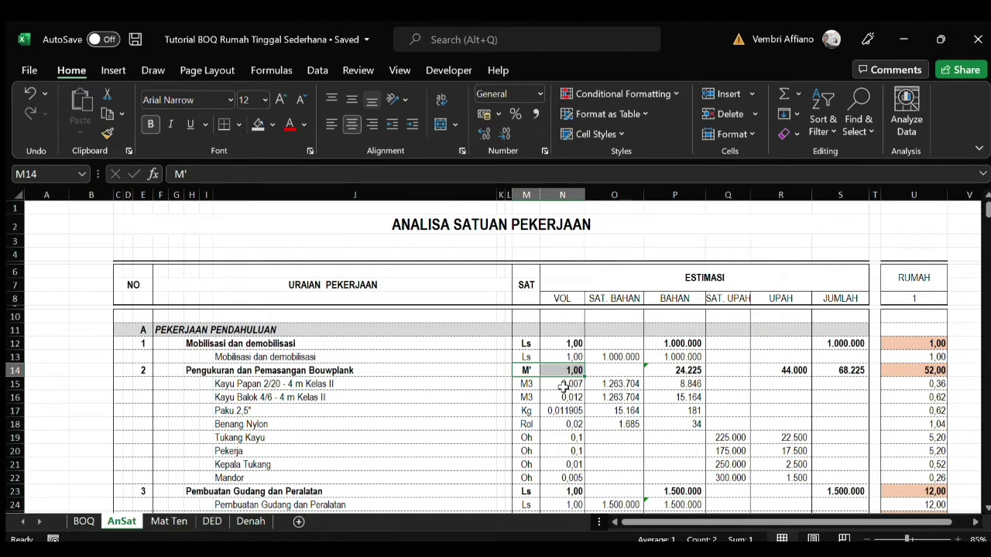
Step: Review the bouwplank item's material and labour components, units and VOL coefficients, and browse the sections down to PEKERJAAN INSTALASI LISTRIK
left_click(295, 383)
left_click_drag(295, 383, 275, 473)
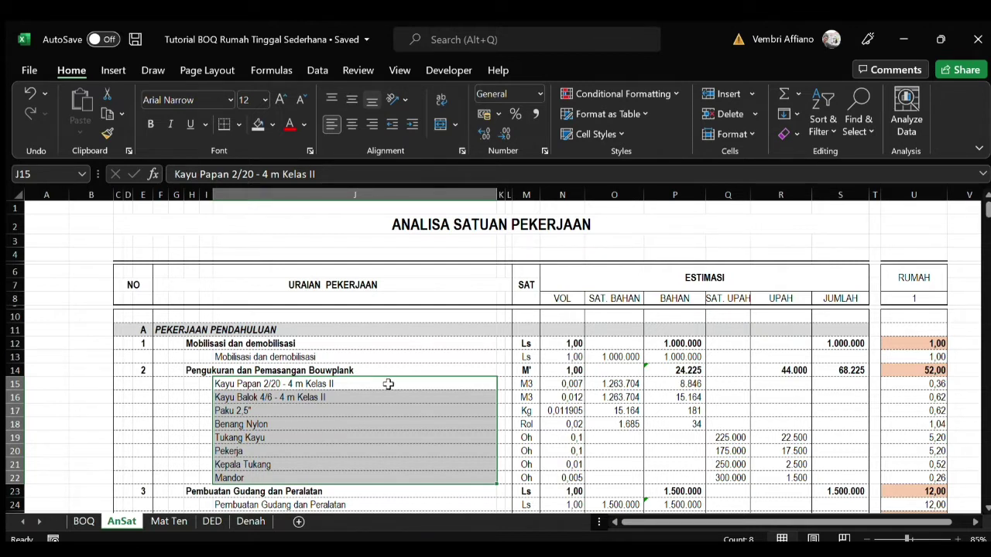
left_click_drag(526, 383, 526, 476)
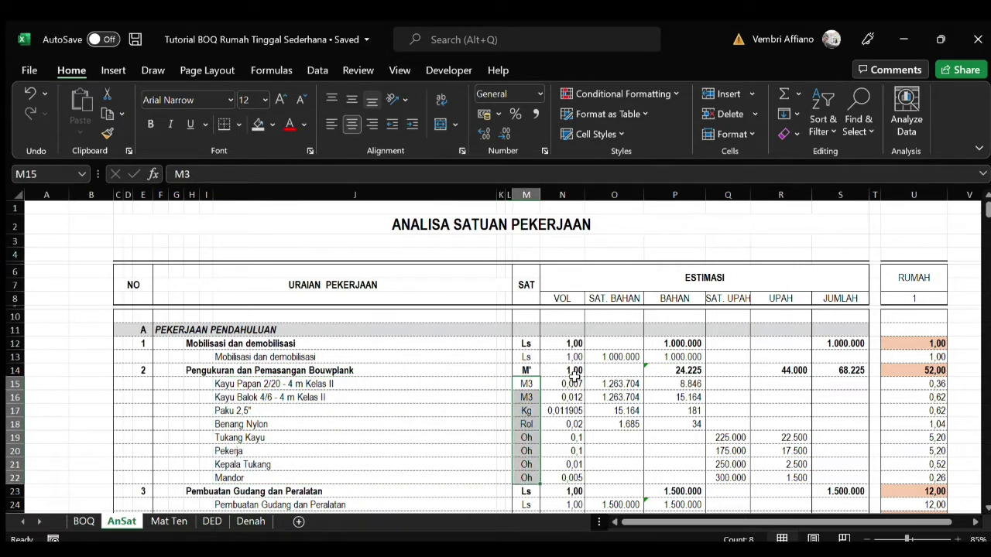
left_click_drag(573, 381, 568, 475)
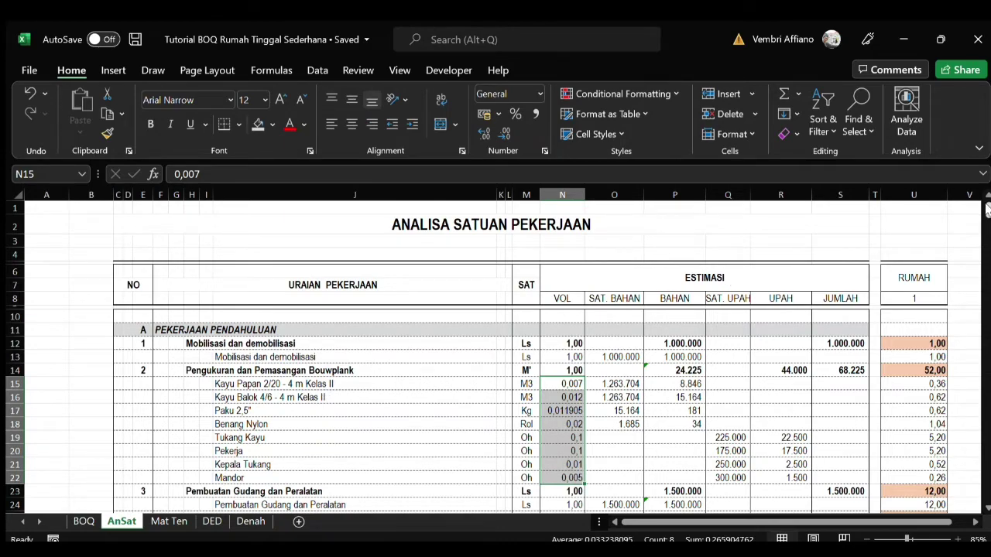
left_click_drag(987, 209, 988, 288)
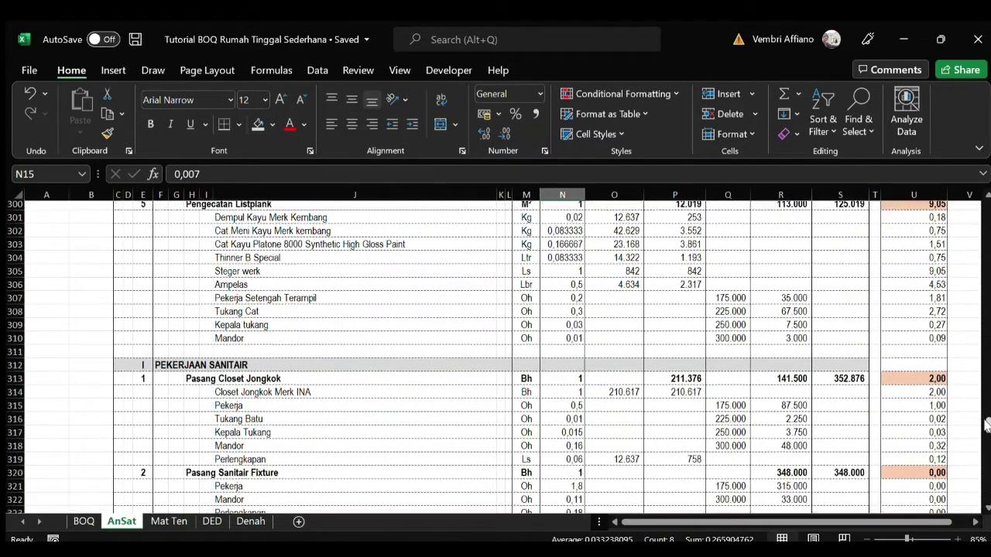
scroll(987, 431, "down", 11)
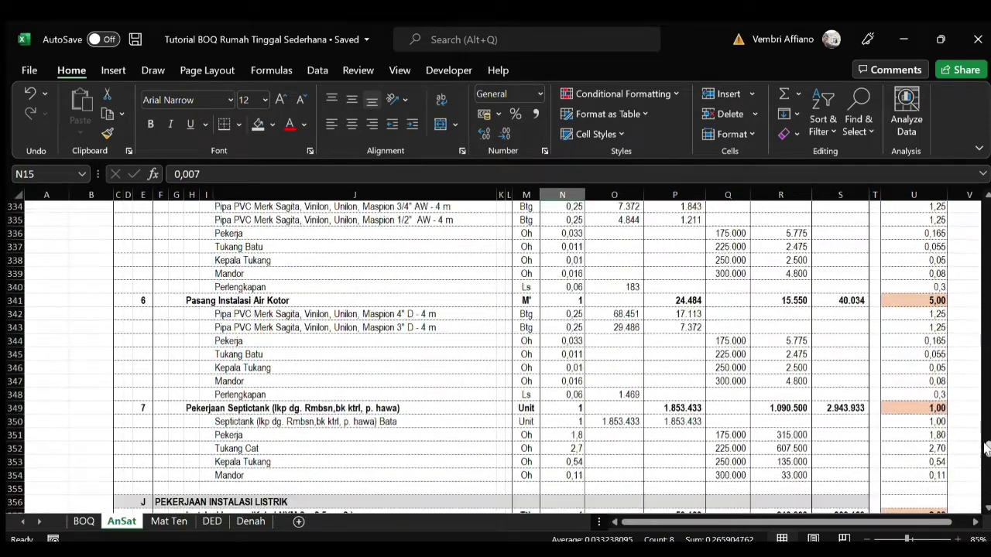
scroll(986, 454, "up", 5)
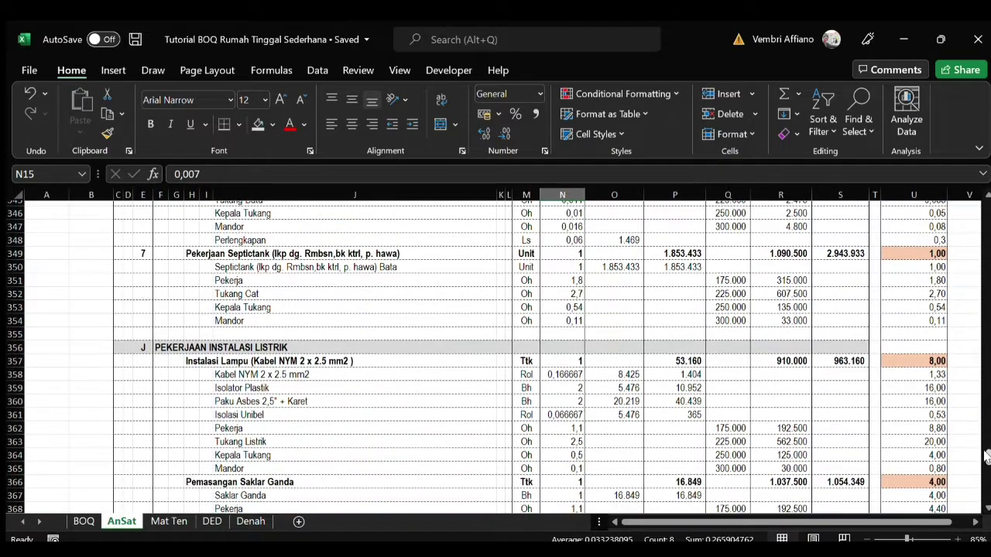
left_click_drag(987, 420, 988, 205)
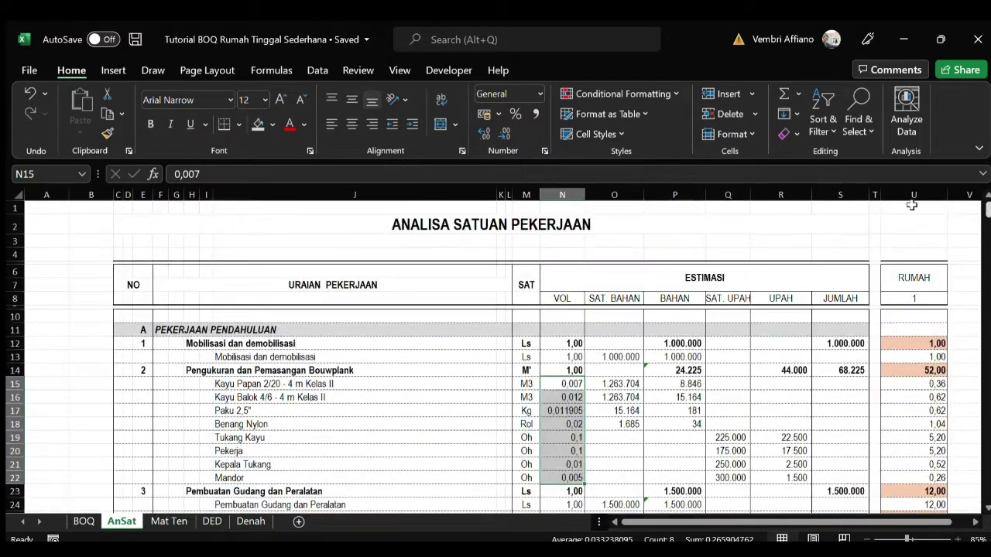
Step: Inspect the HARGA SATUAN formulas of Pengukuran dan Pemasangan Bouwplank and Galian Tanah on the BOQ sheet
left_click(83, 521)
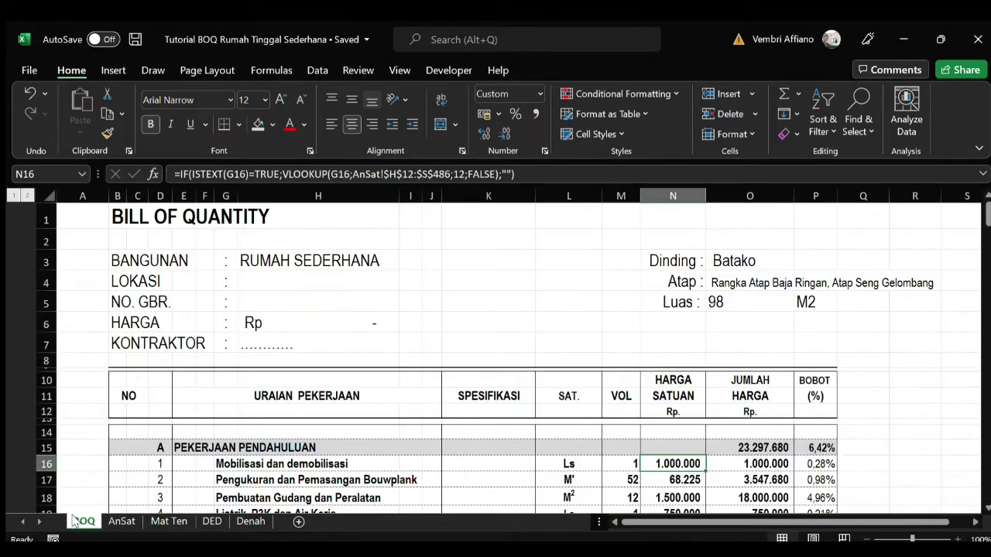
left_click(685, 482)
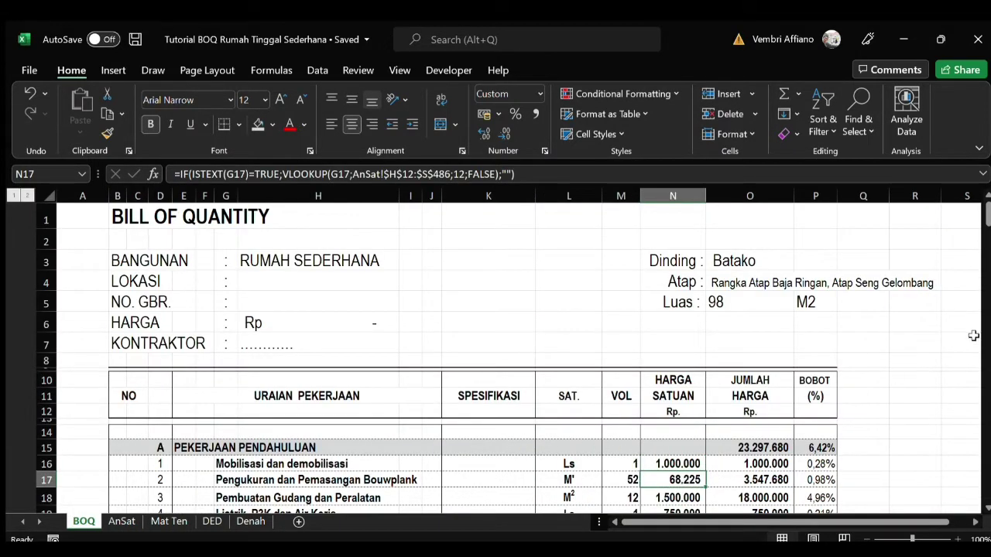
scroll(495, 348, "down", 1)
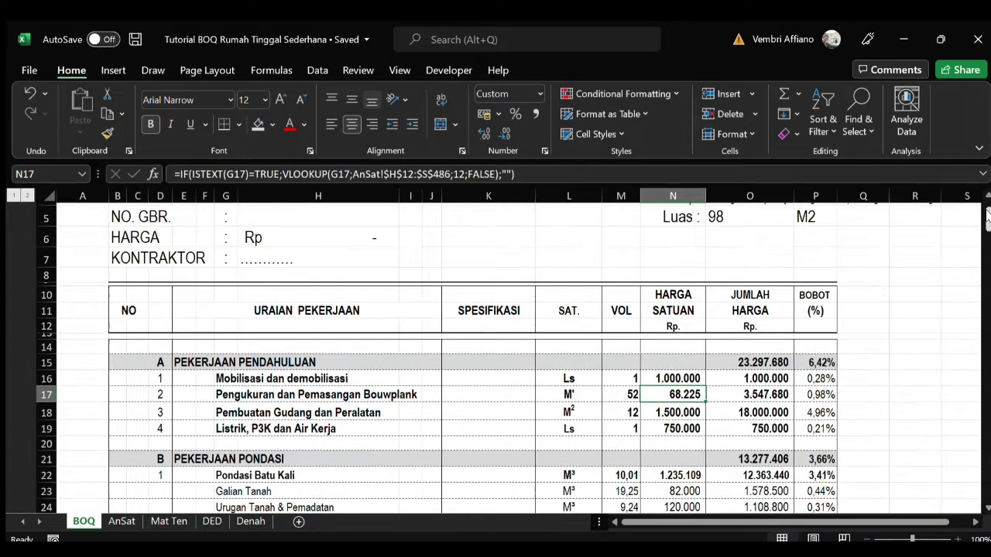
left_click(673, 196)
left_click(655, 490)
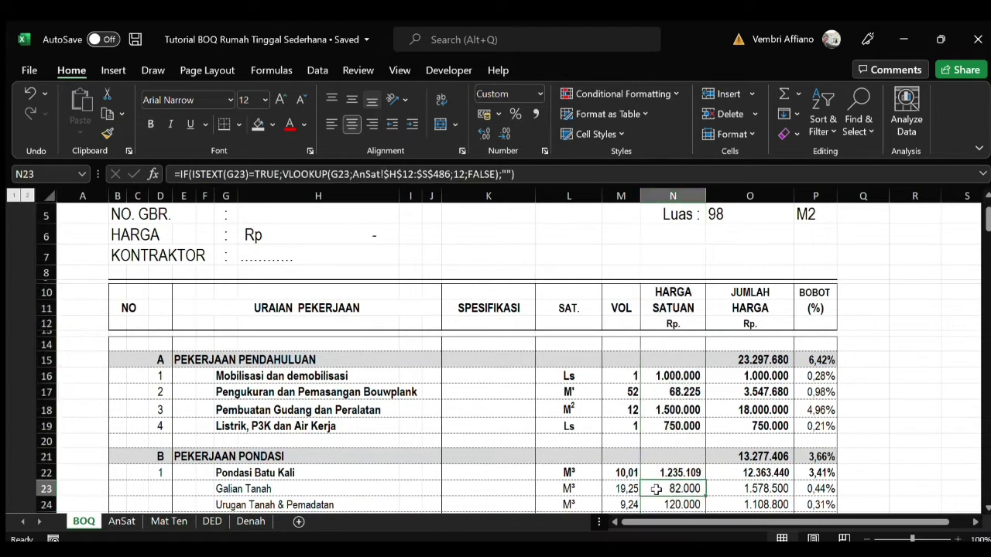
Step: Check the Kayu Balok 4/6 component on AnSat, then review the HARGA column for all materials and wages on the Mat Ten sheet
left_click(122, 522)
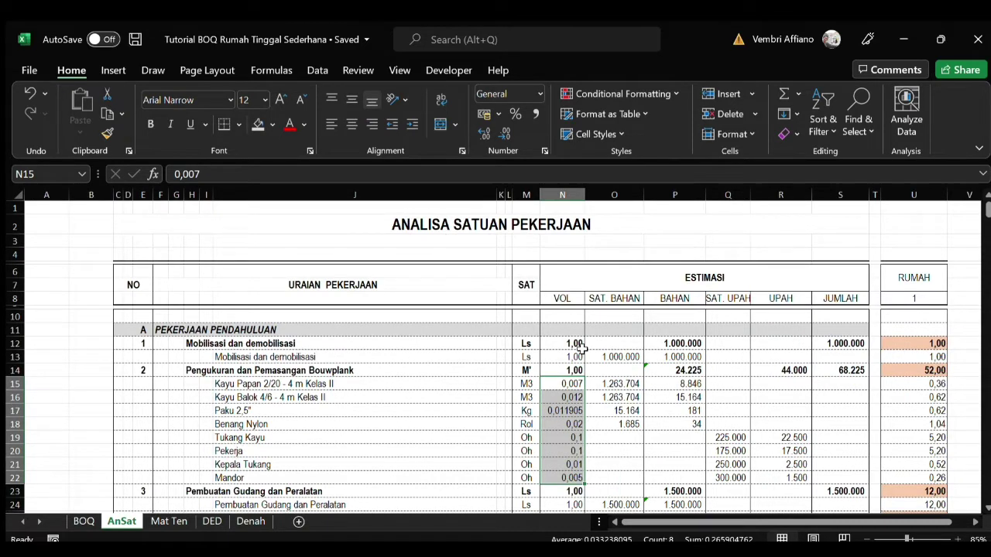
left_click(360, 395)
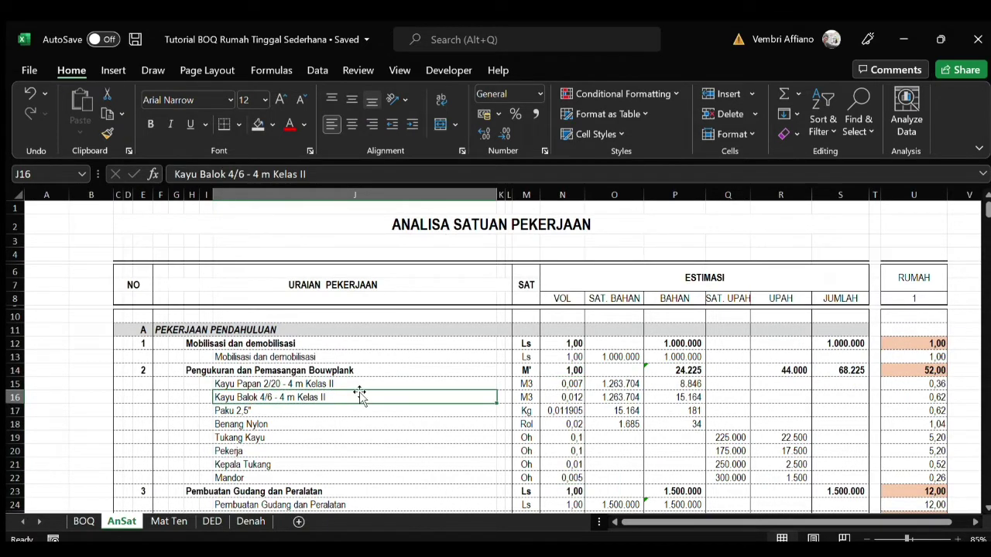
left_click(169, 521)
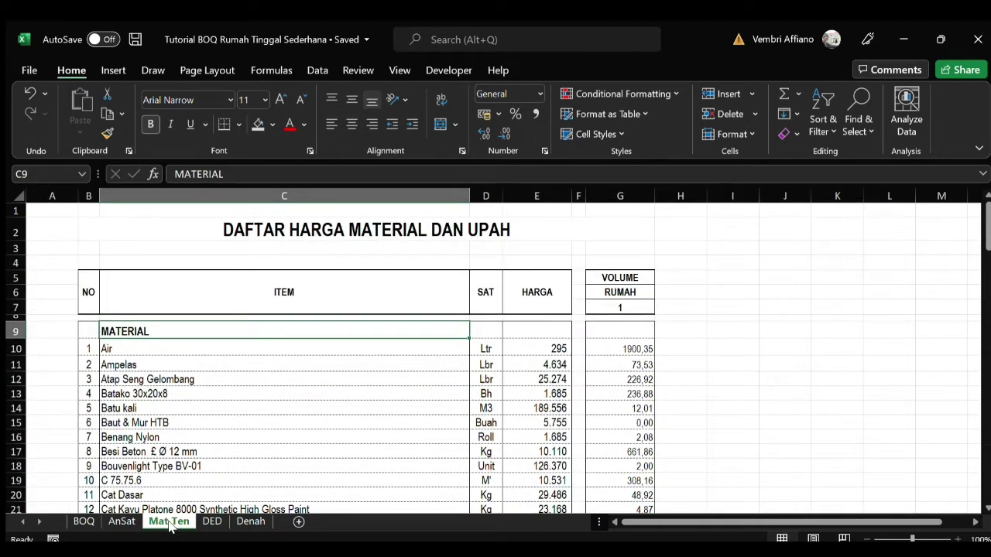
left_click_drag(531, 349, 554, 455)
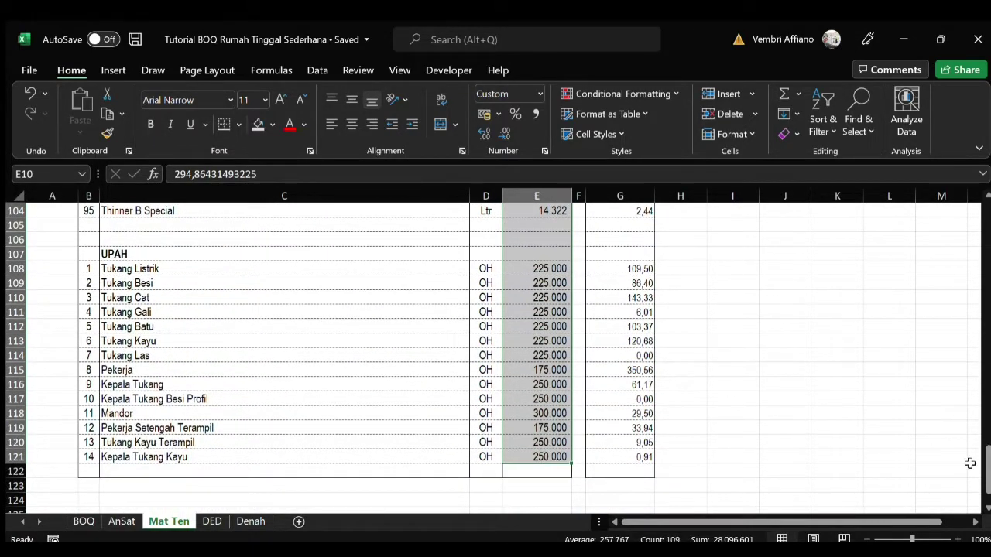
left_click_drag(985, 474, 985, 224)
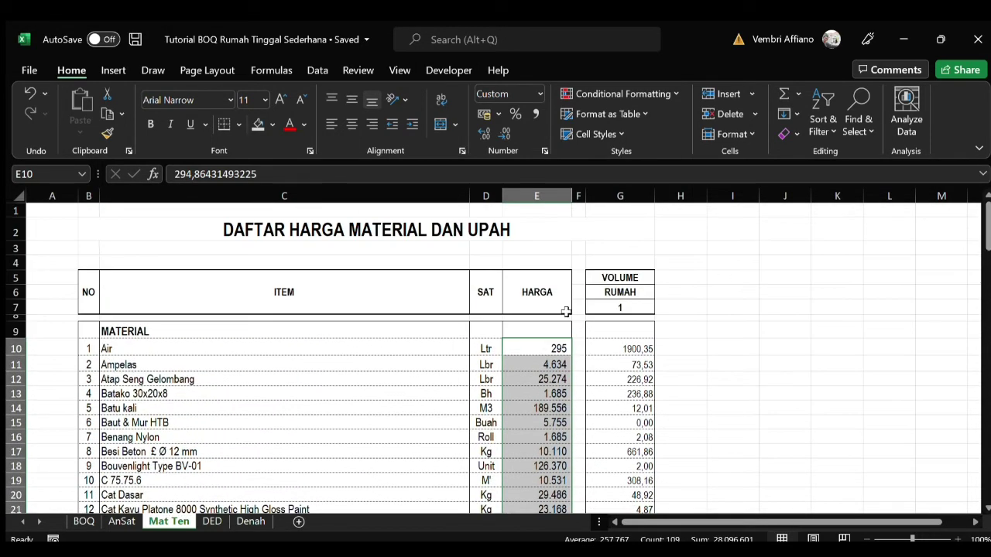
left_click(353, 357)
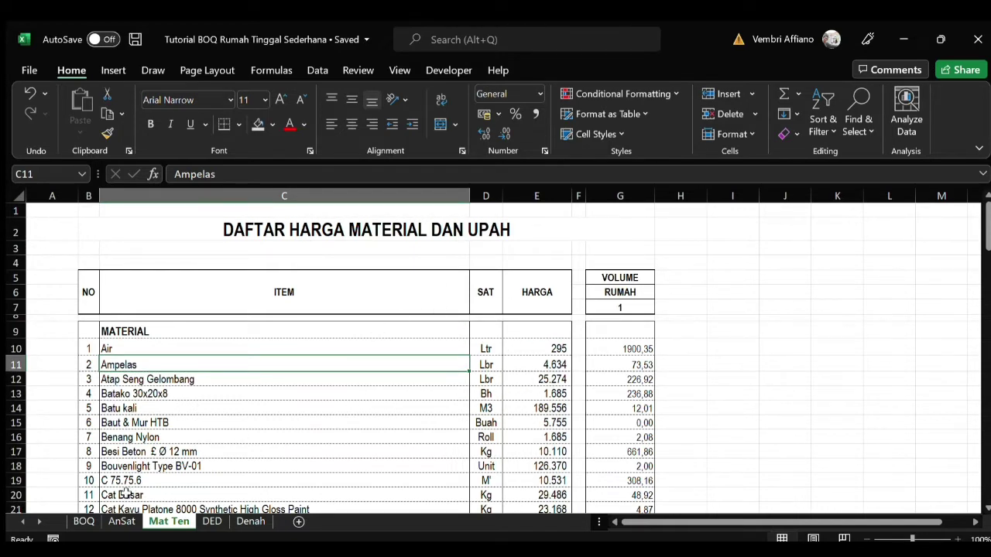
Step: Inspect the SAT. BAHAN formula of Kayu Papan 2/20 under PEKERJAAN TANAH & PONDASI on AnSat and check its Mat Ten source sheet
left_click(122, 521)
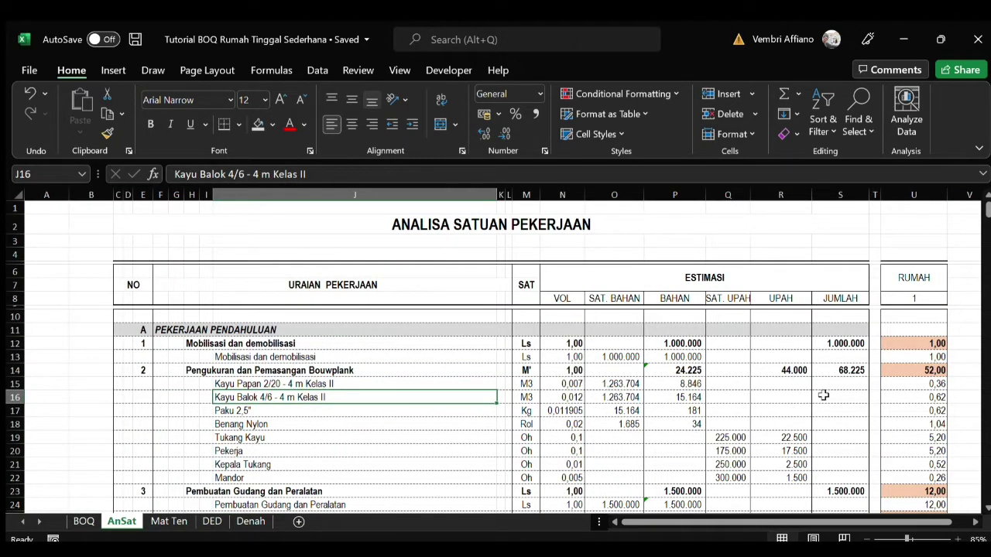
left_click_drag(988, 209, 988, 224)
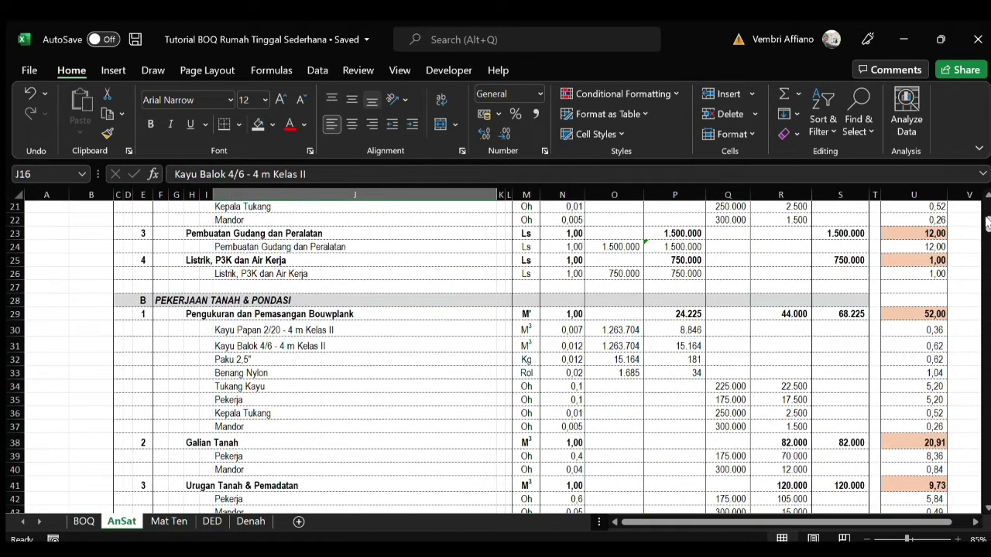
left_click(619, 331)
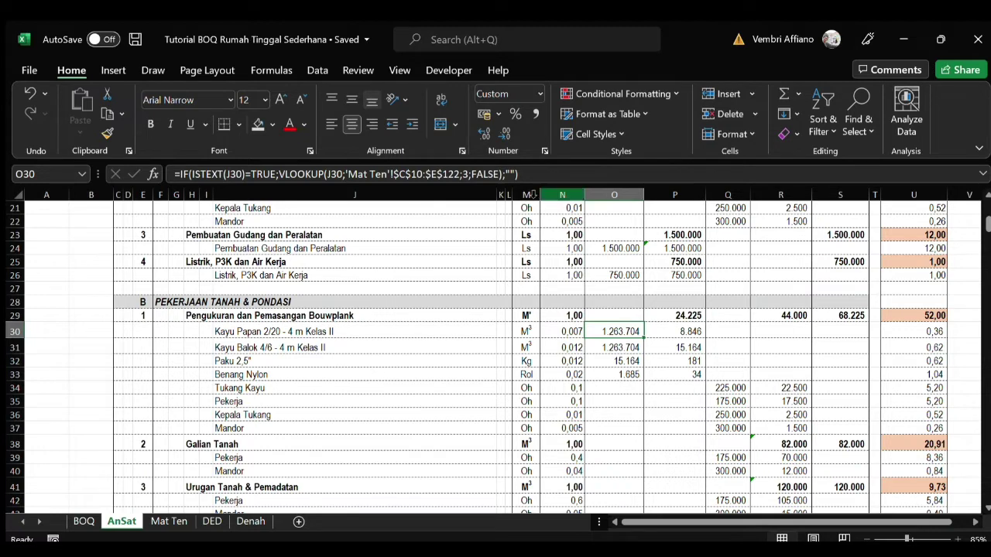
left_click(539, 175)
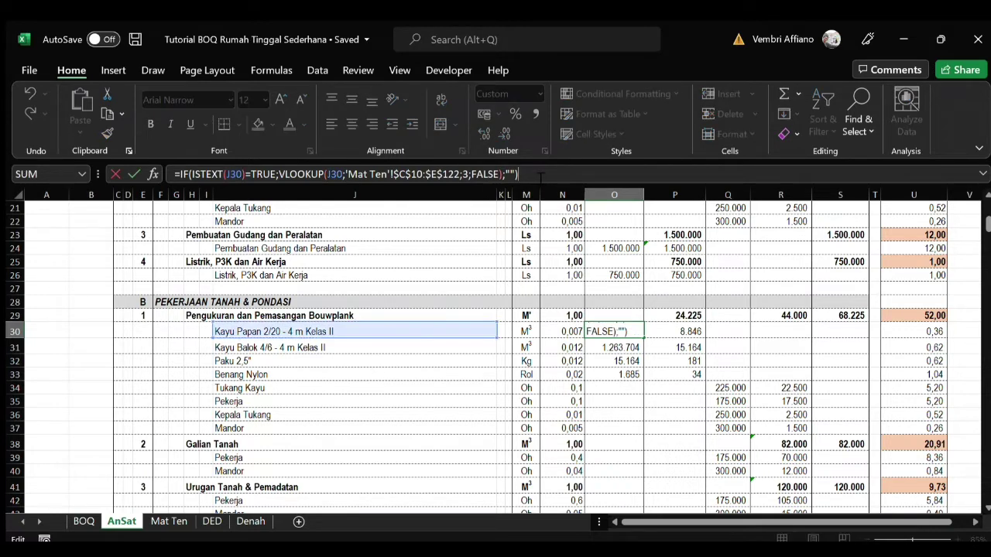
left_click(308, 402)
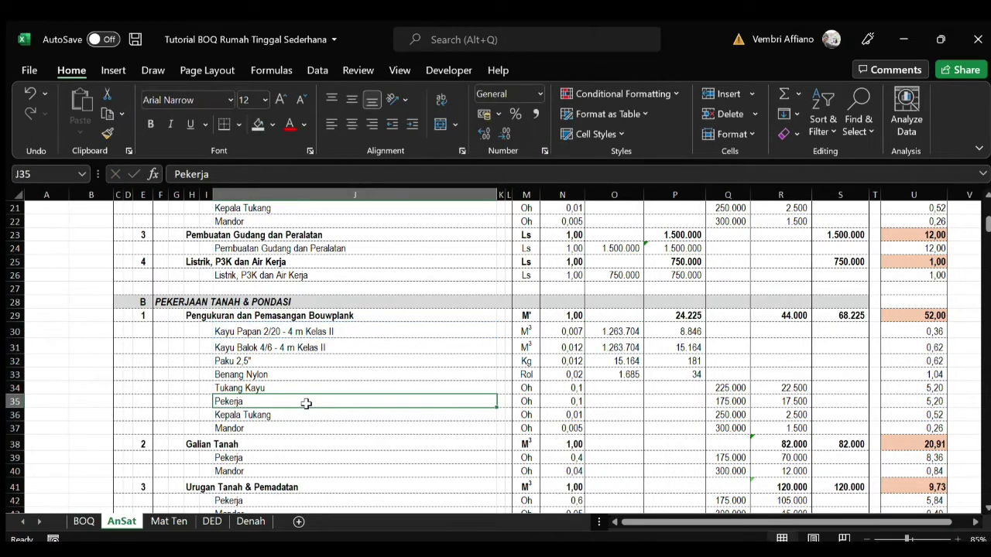
left_click(178, 522)
left_click(128, 523)
Step: Review the RUMAH volume column on AnSat and the Kayu Papan 2/20 row under PEKERJAAN PENDAHULUAN
scroll(985, 219, "down", 1)
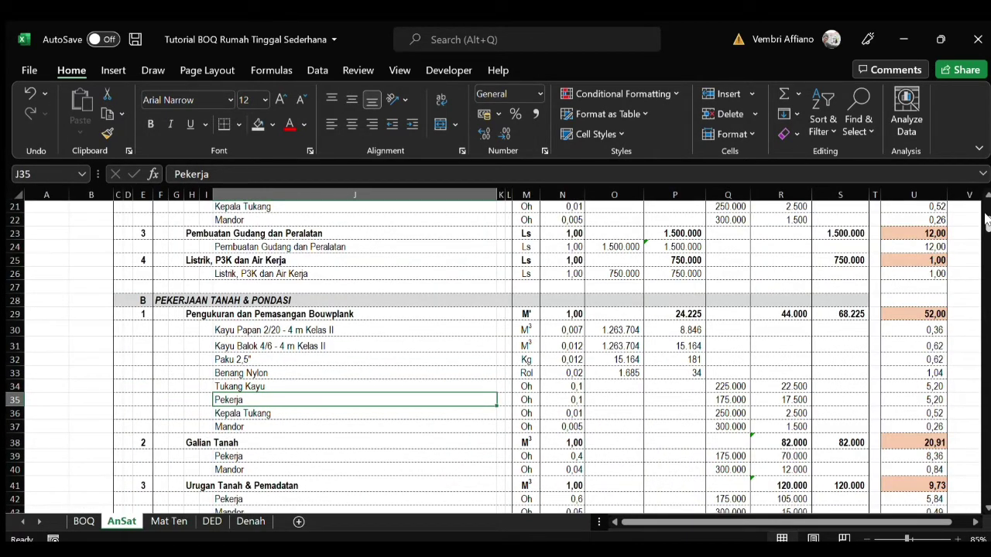
scroll(985, 219, "up", 6)
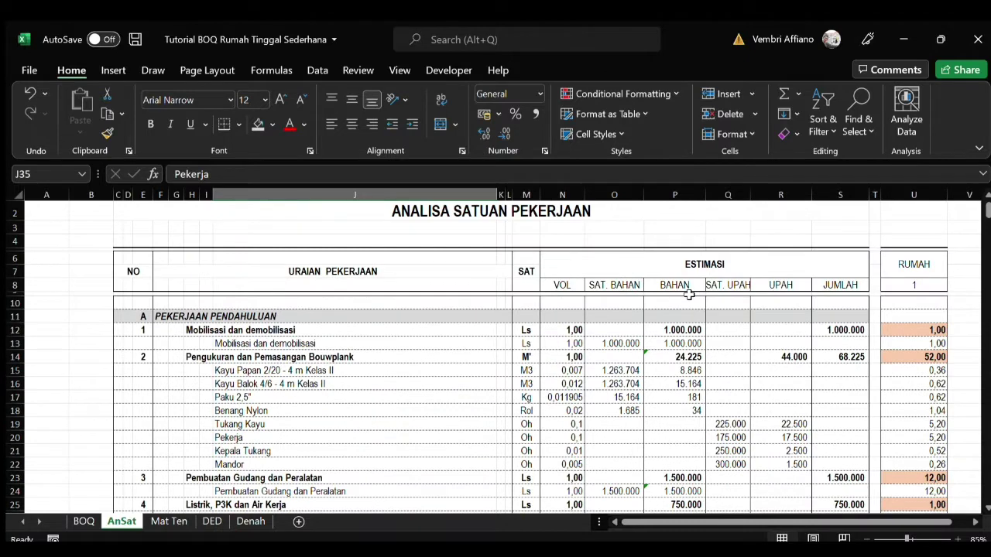
left_click(933, 202)
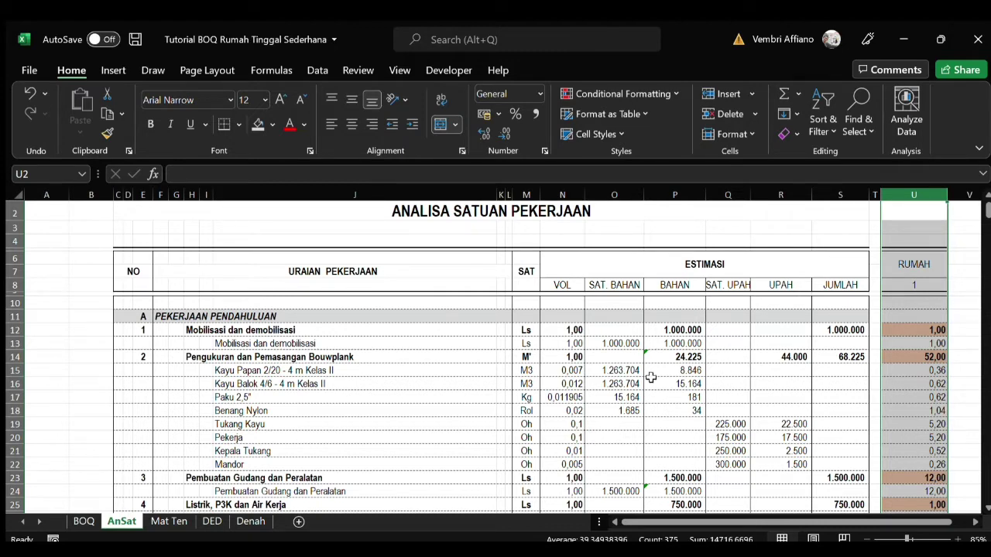
left_click(342, 374)
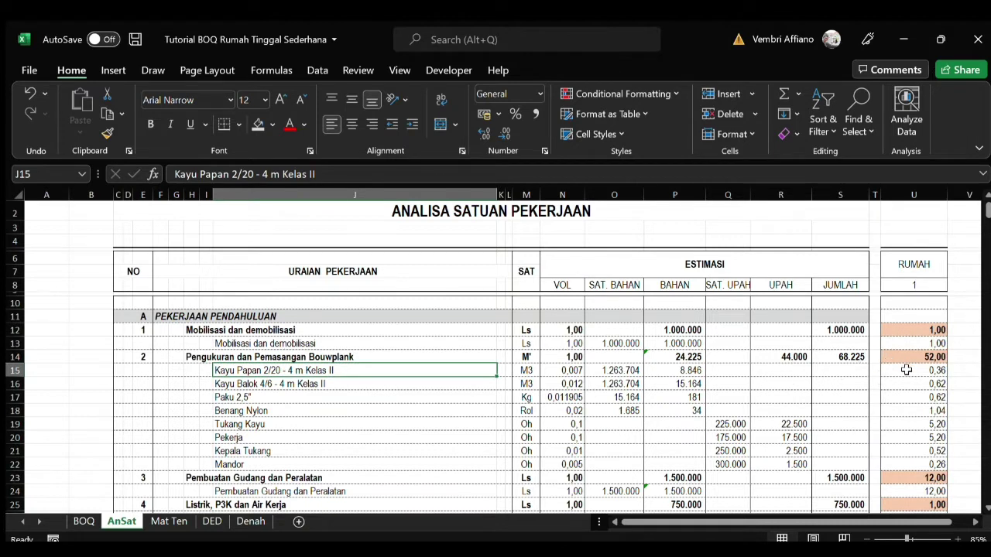
Step: Examine the RUMAH volume formulas of the Bouwplank components on AnSat and the column as a whole
left_click_drag(904, 384, 902, 454)
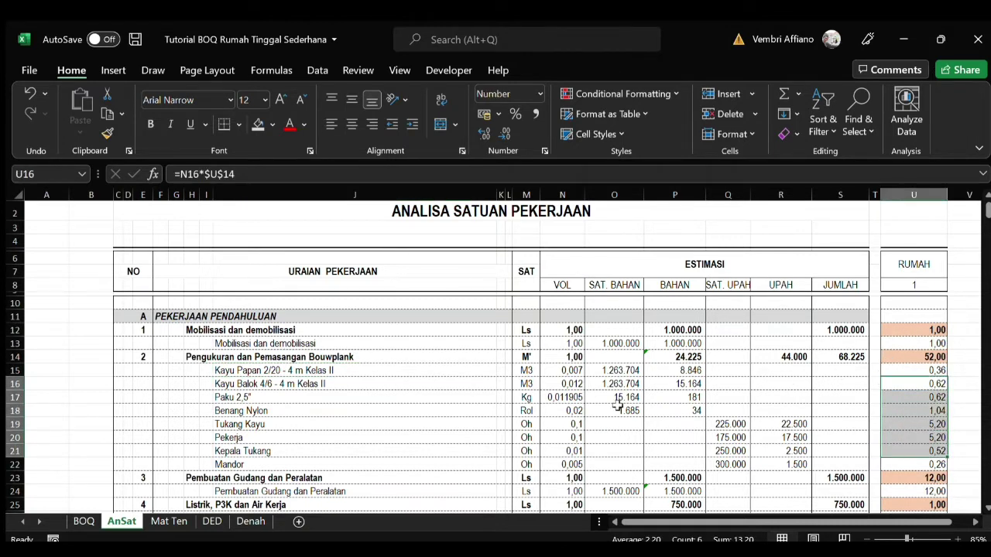
left_click(939, 203)
mouse_move(988, 210)
left_mouse_down()
mouse_move(988, 496)
mouse_move(988, 205)
left_mouse_up()
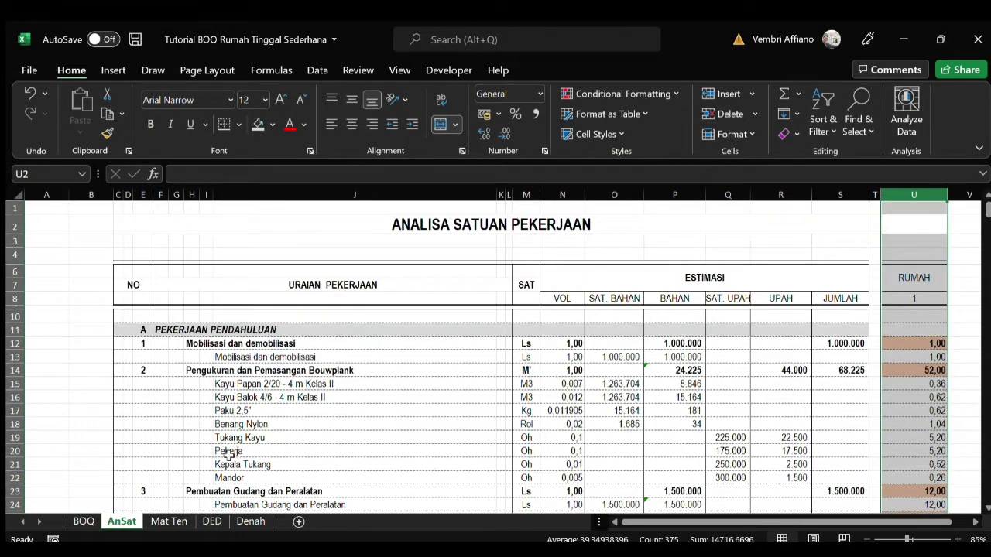
Step: Inspect the HARGA entry of Ampelas and the VOLUME RUMAH formulas of Air and Ampelas on the Mat Ten sheet
left_click(163, 524)
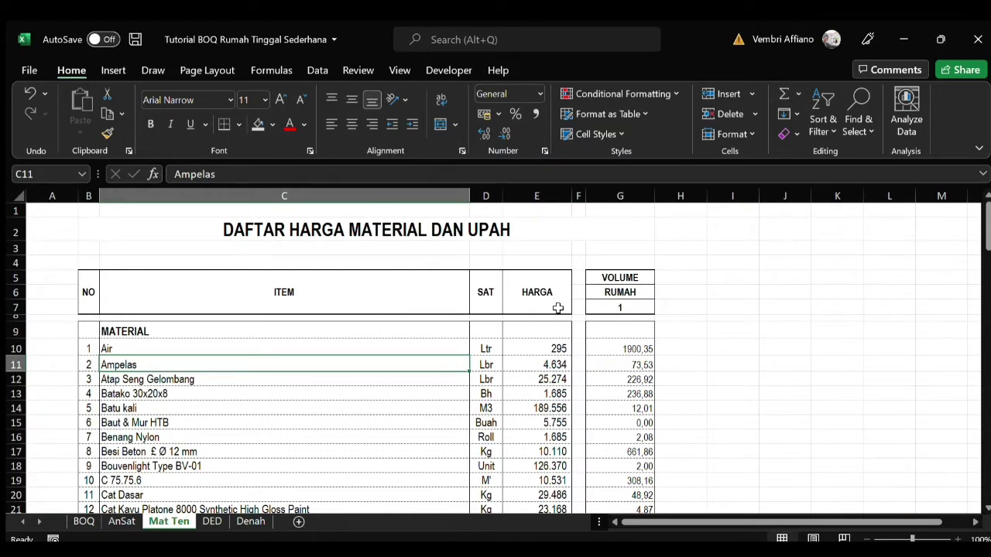
left_click(539, 361)
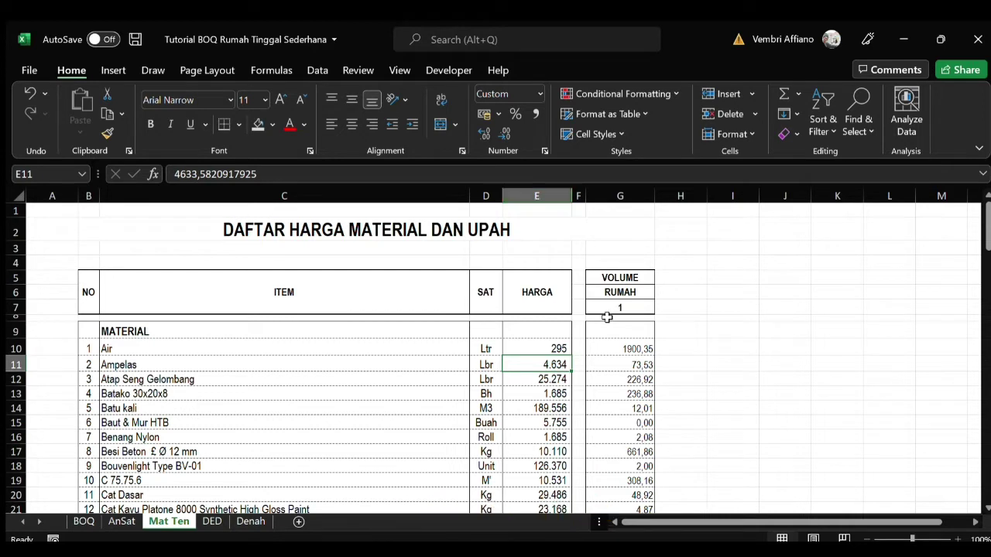
left_click(626, 197)
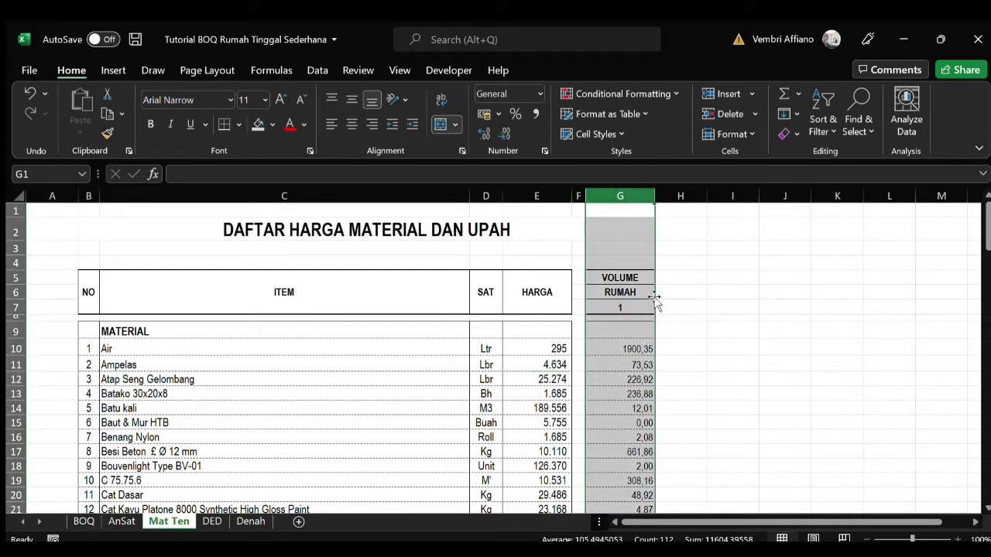
left_click_drag(626, 350, 616, 469)
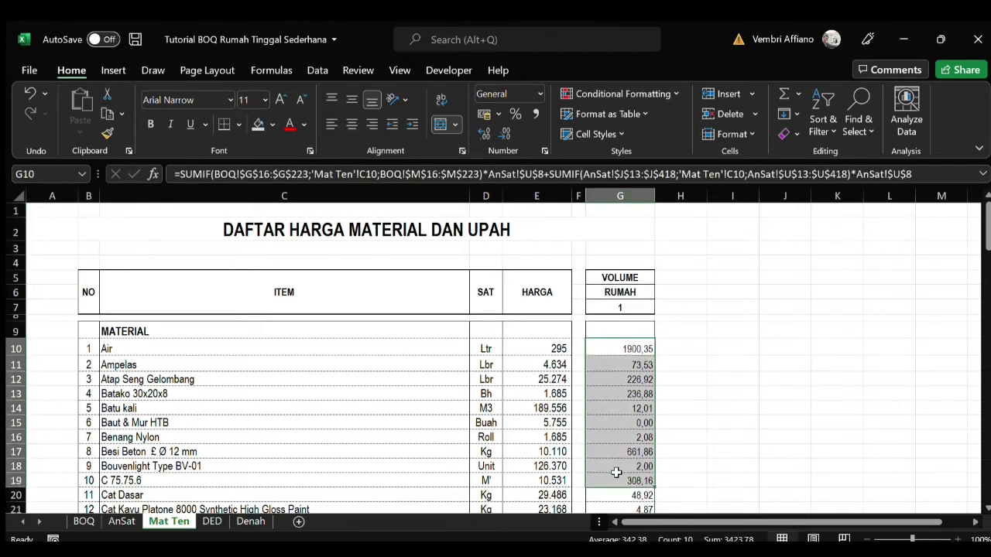
left_click(608, 353)
left_click(148, 349)
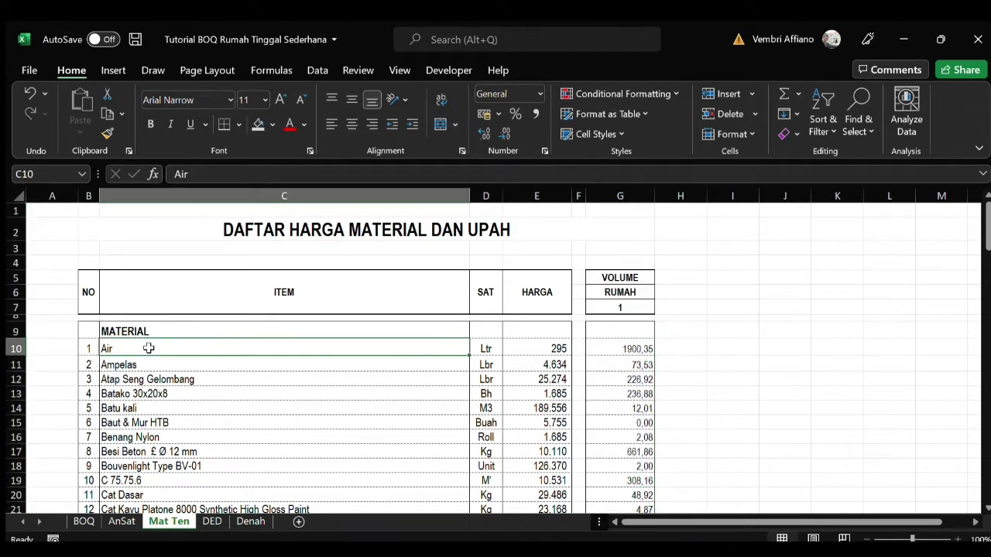
left_click(630, 358)
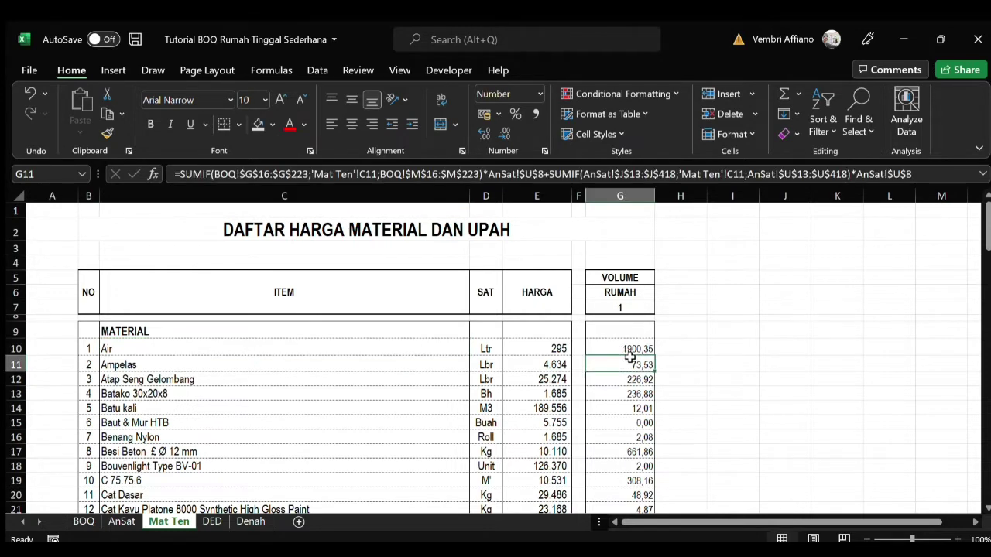
Step: Go through the VOLUME RUMAH formulas of the materials on Mat Ten, from Atap Seng Gelombang to Semen PC Type 1 @ 50 Kg
key("Down")
key("Down")
key("Down")
key("Down")
key("Down")
key("Down")
key("Down")
key("Down")
key("Down")
key("Down")
key("Down")
key("Down")
key("Down")
key("Down")
key("Down")
key("Down")
key("Down")
key("Down")
key("Down")
key("Down")
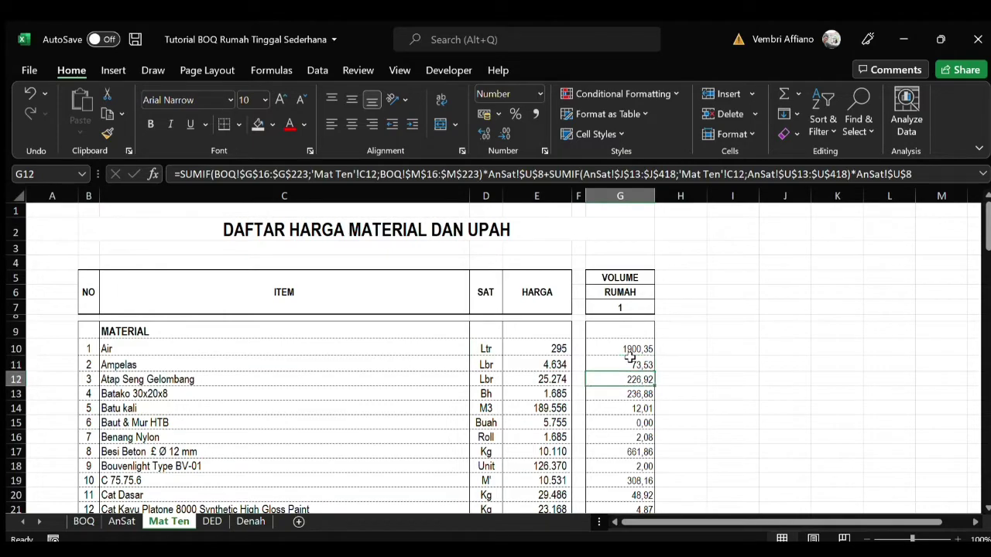
key("Down")
key("Down")
key("Down")
key("Down")
key("Down")
key("Down")
key("Down")
key("Down")
key("Down")
key("Down")
key("Down")
key("Down")
key("Down")
key("Down")
key("Down")
key("Down")
key("Down")
key("Down")
key("Down")
key("Down")
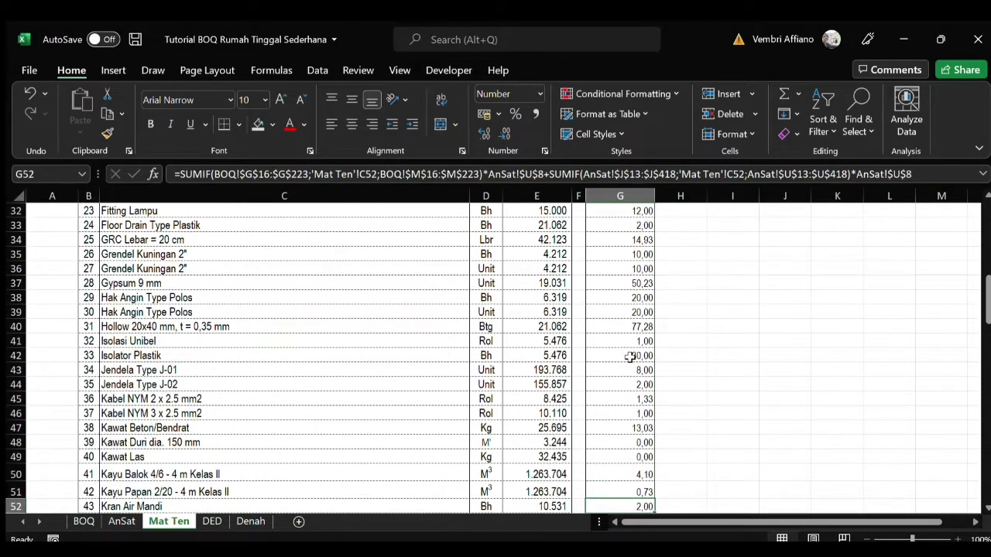
key("Down")
key("Down")
key("Down")
key("Down")
key("Down")
key("Down")
key("Down")
key("Down")
key("Down")
key("Down")
key("Down")
key("Down")
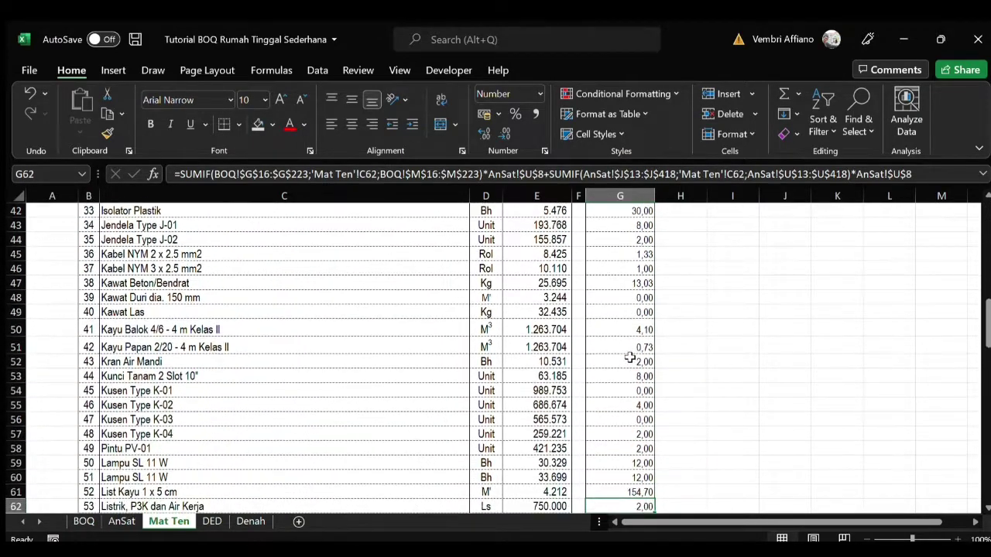
key("Down")
key("Down")
key("Down")
key("Down")
key("Down")
key("Down")
key("Down")
key("Down")
key("Down")
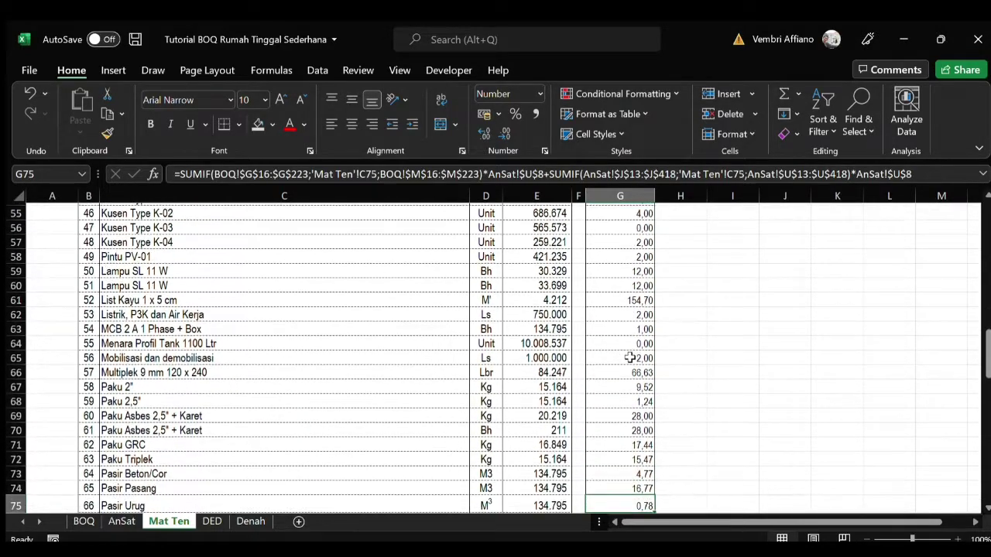
key("Down")
key("Down")
key("Down")
key("Down")
key("Down")
key("Down")
key("Down")
key("Down")
key("Down")
key("Down")
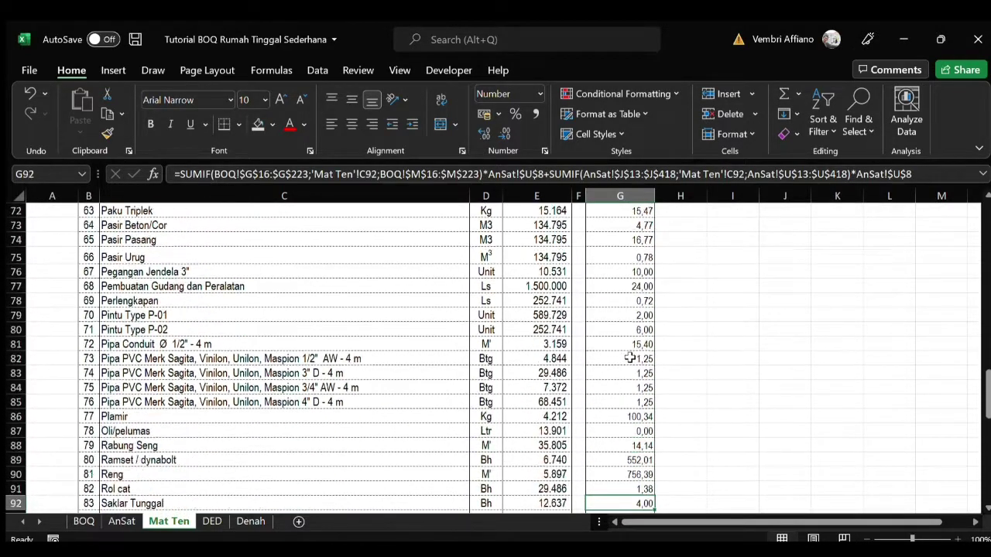
key("Down")
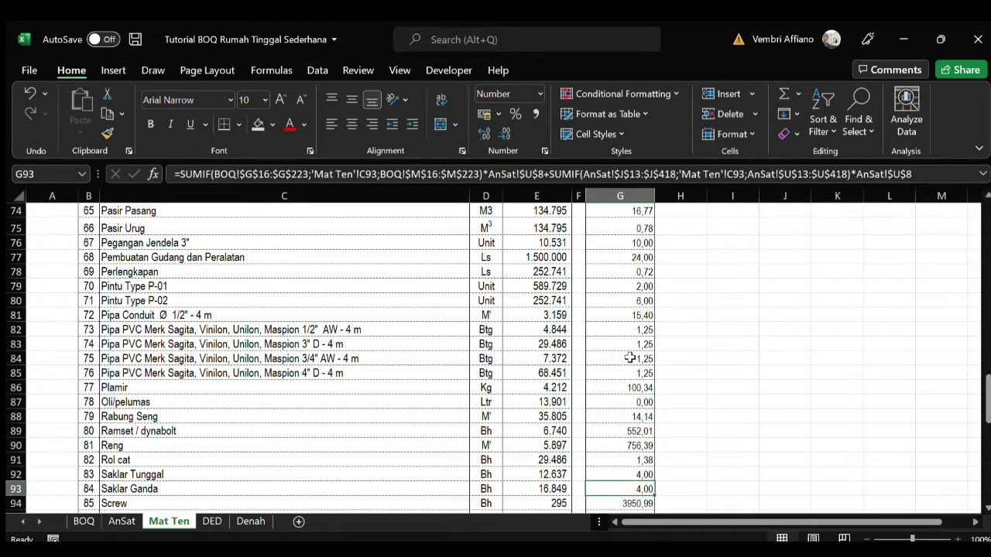
key("Down")
key("Down")
key("Down")
key("Down")
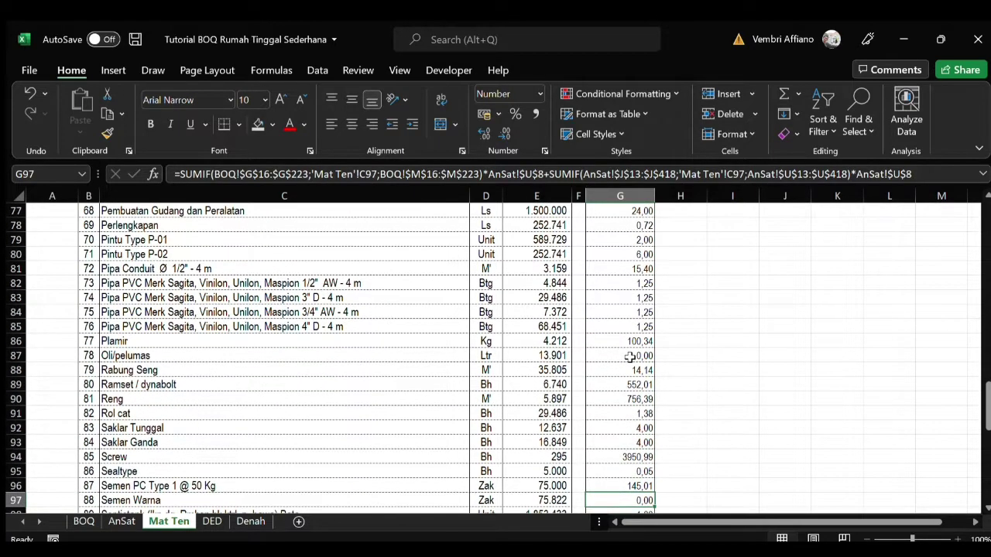
key("Up")
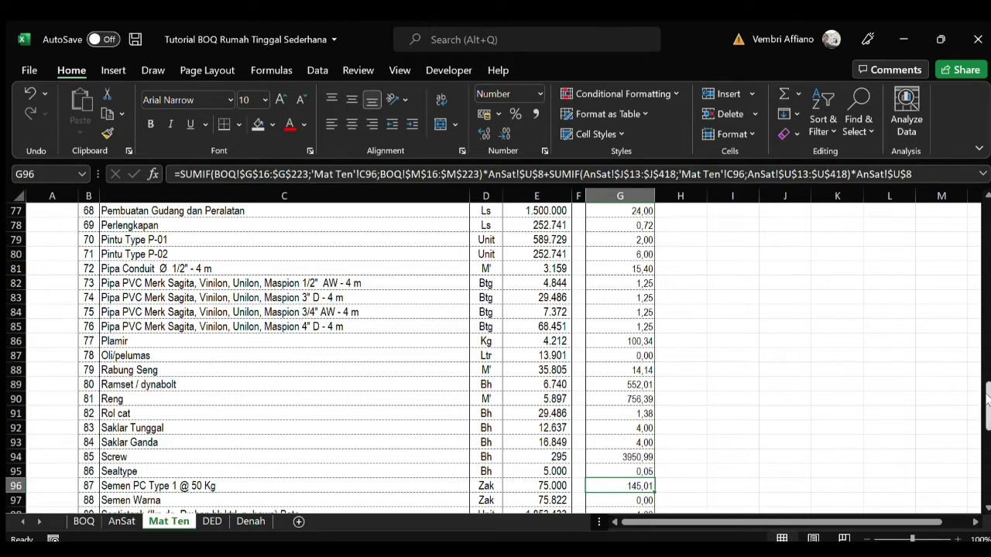
Step: Examine the RUMAH volumes of the last materials, including Stop Kontak, and of the UPAH workers on Mat Ten
left_click_drag(987, 406, 987, 447)
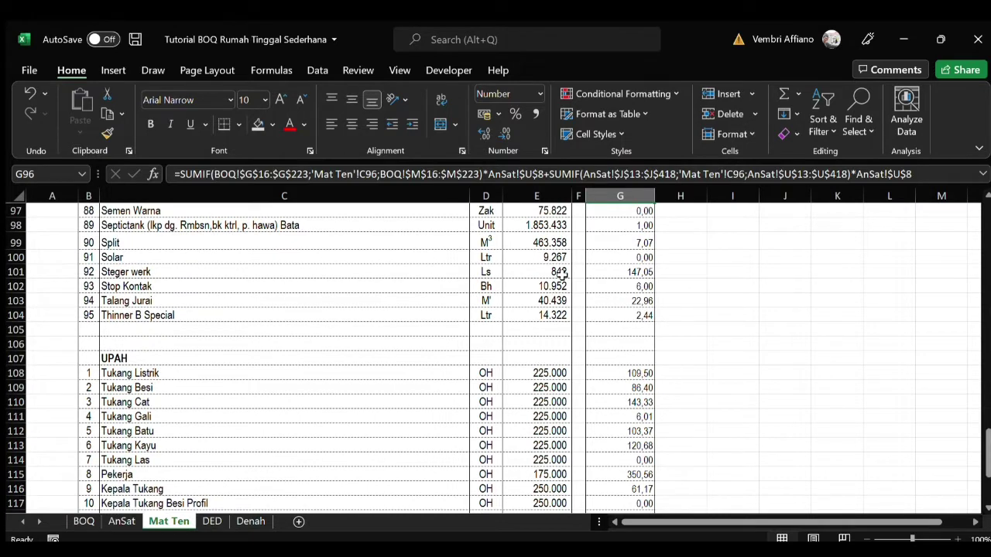
left_click(602, 287)
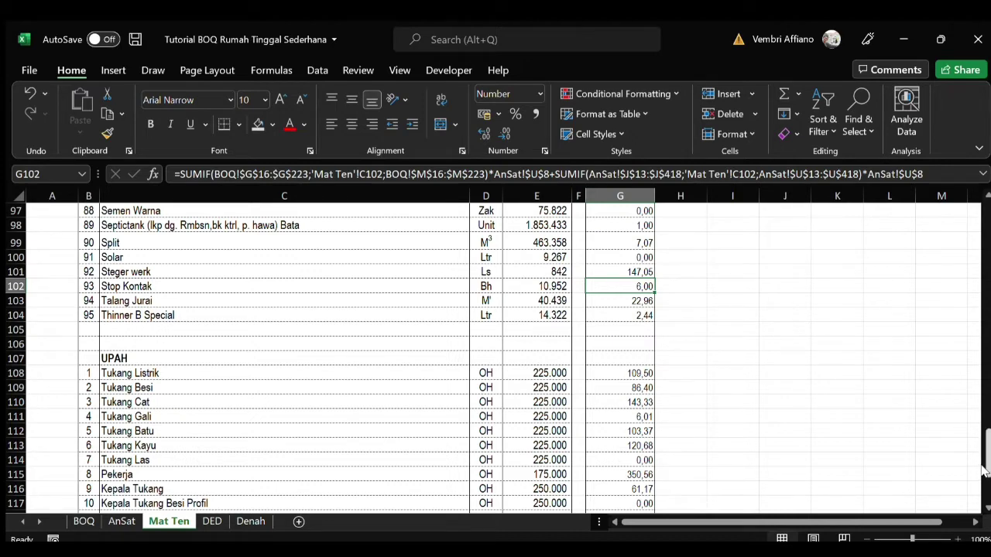
left_click_drag(984, 470, 988, 253)
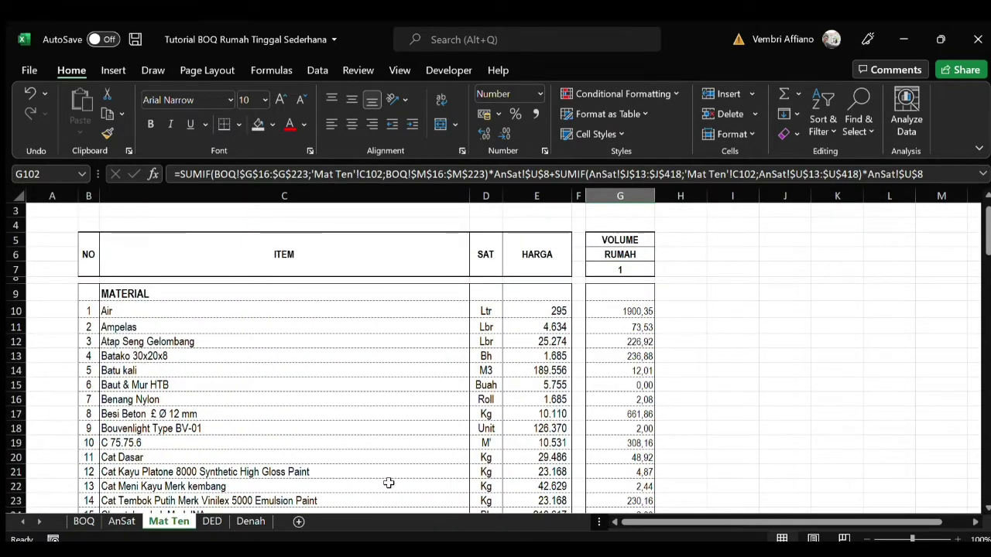
Step: Check the Cat Tembok Putih volume formula, calculate =230/20 in cell I23 beside it, and clear that cell
left_click(613, 503)
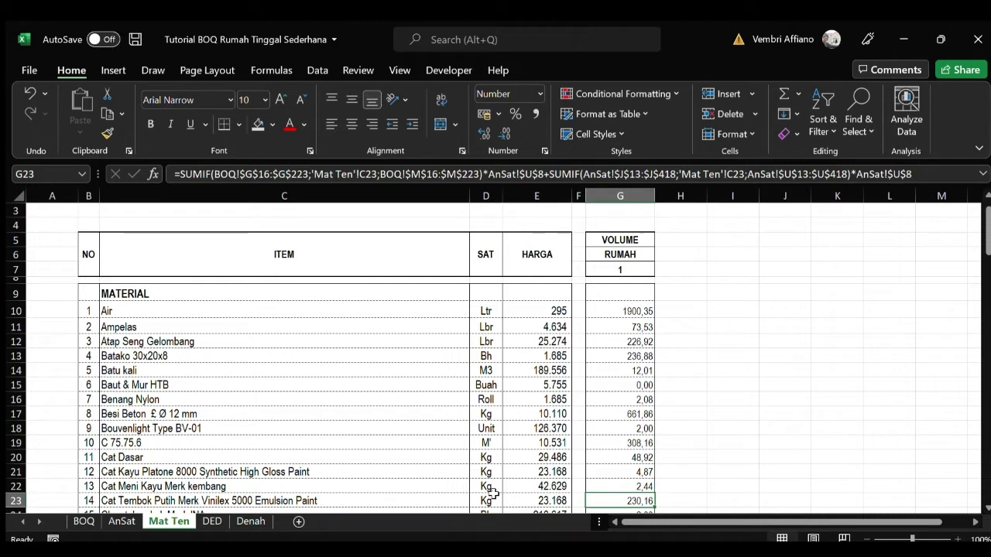
left_click(729, 500)
type("23")
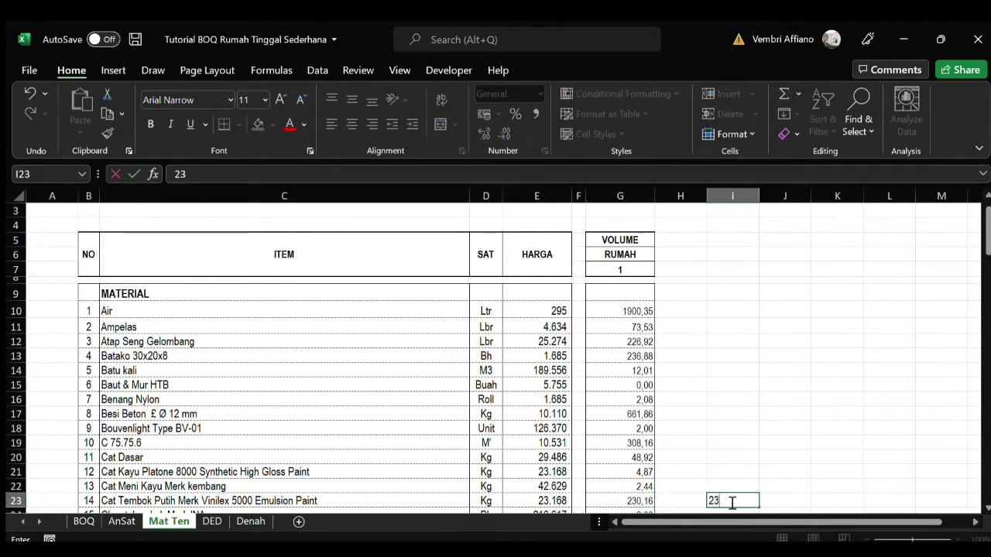
key("BackSpace")
key("BackSpace")
type("=230")
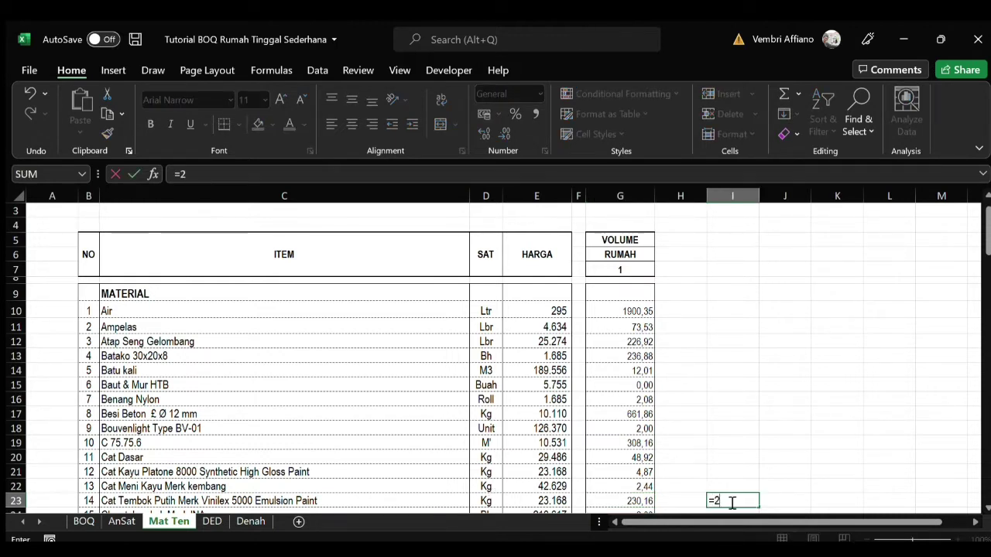
type("/20")
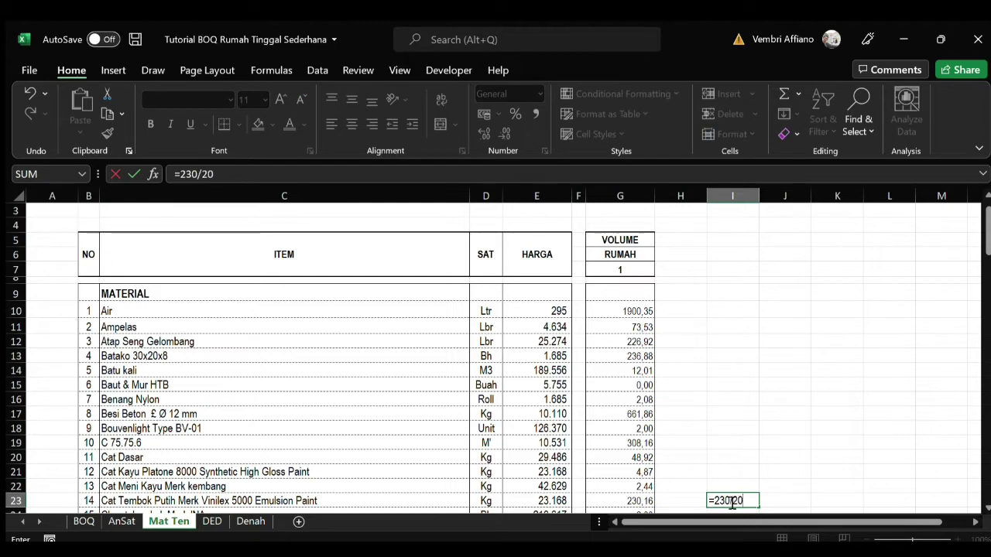
key("Return")
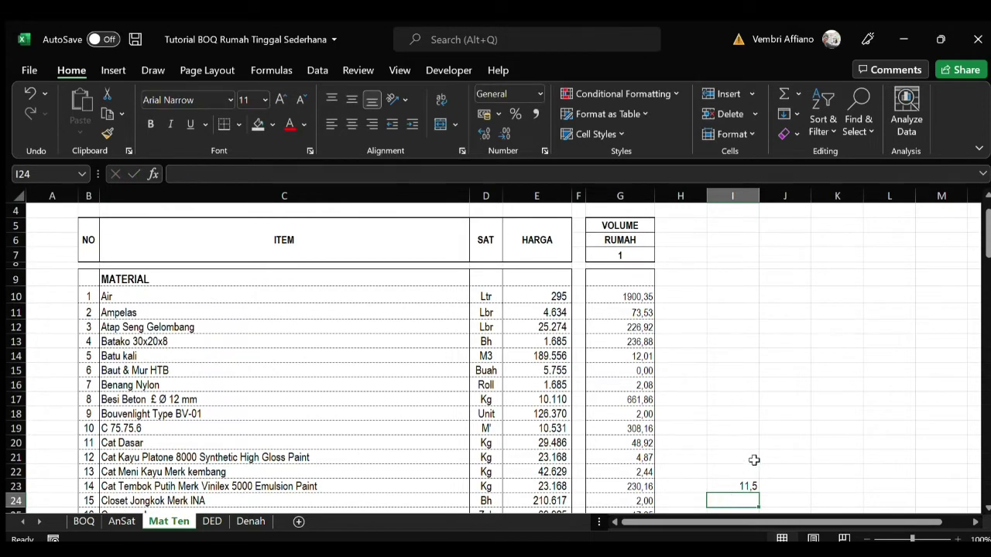
left_click(726, 482)
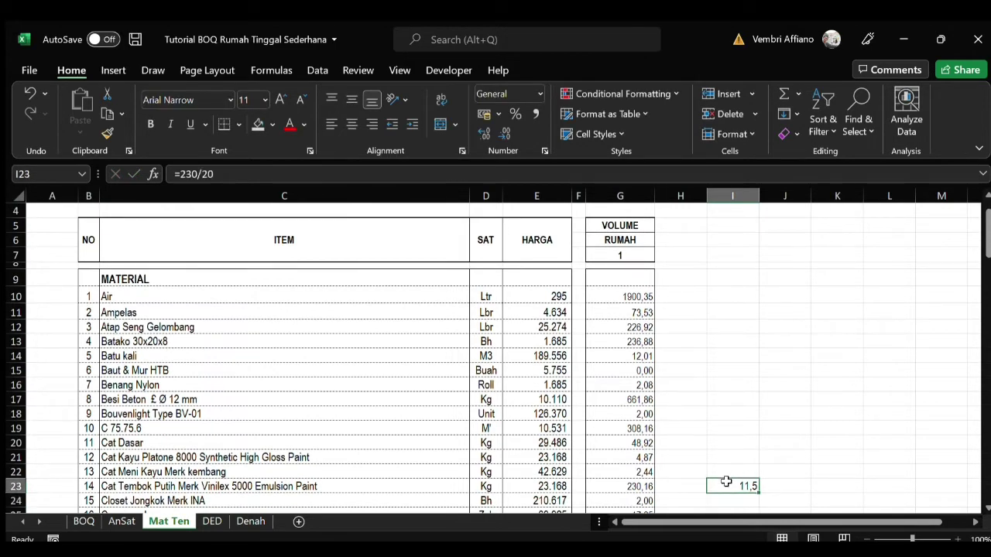
key("Delete")
Step: Review the volume calculations on the DED sheet, from the foundation tables to the column bar scheduling
left_click(203, 523)
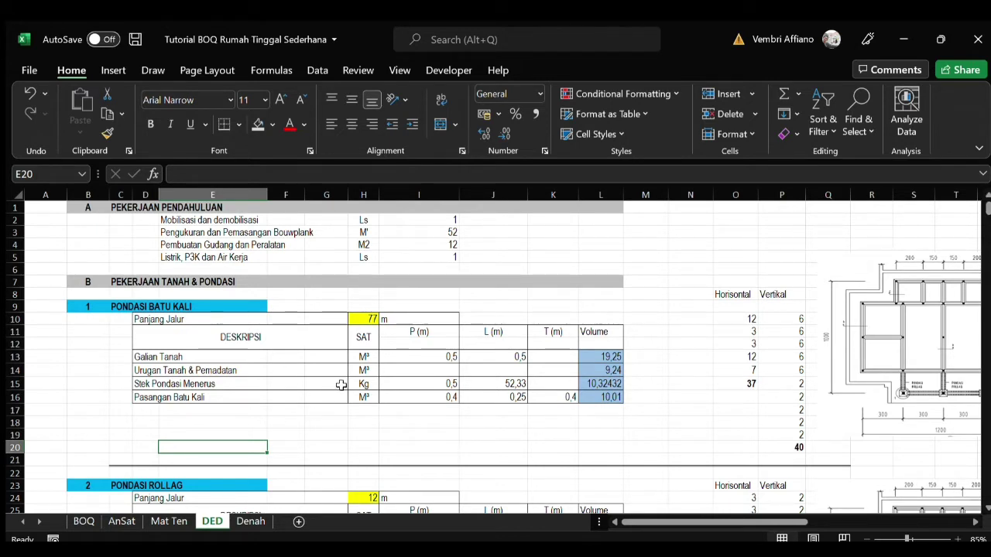
left_click(372, 370)
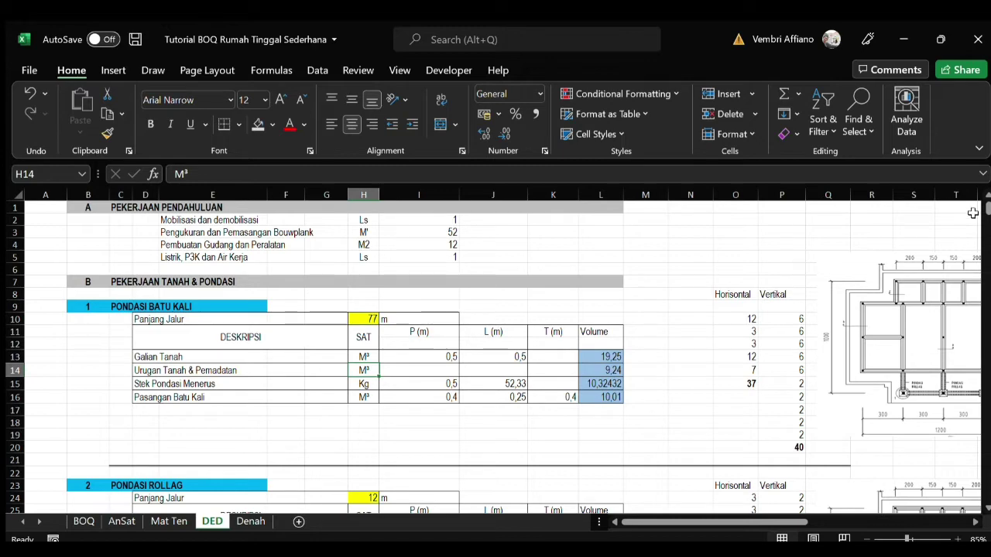
left_click_drag(987, 209, 987, 294)
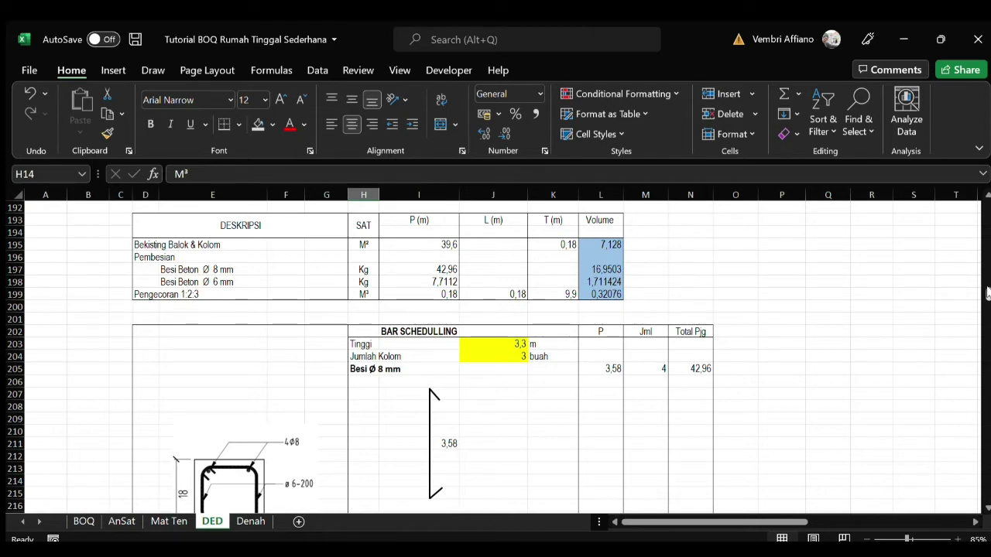
left_click_drag(987, 293, 987, 208)
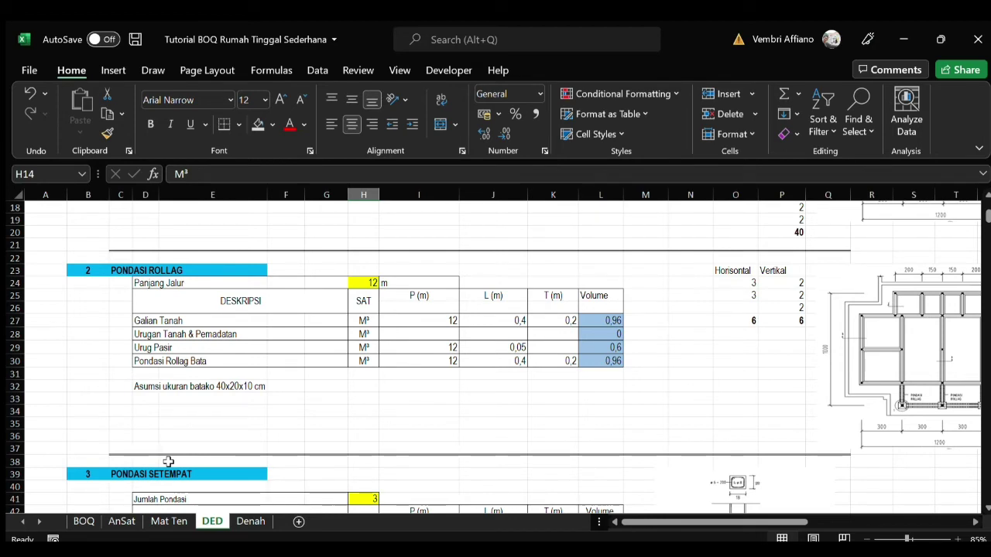
Step: Return to the BOQ sheet and review its bill of quantity heading and project details
left_click(82, 522)
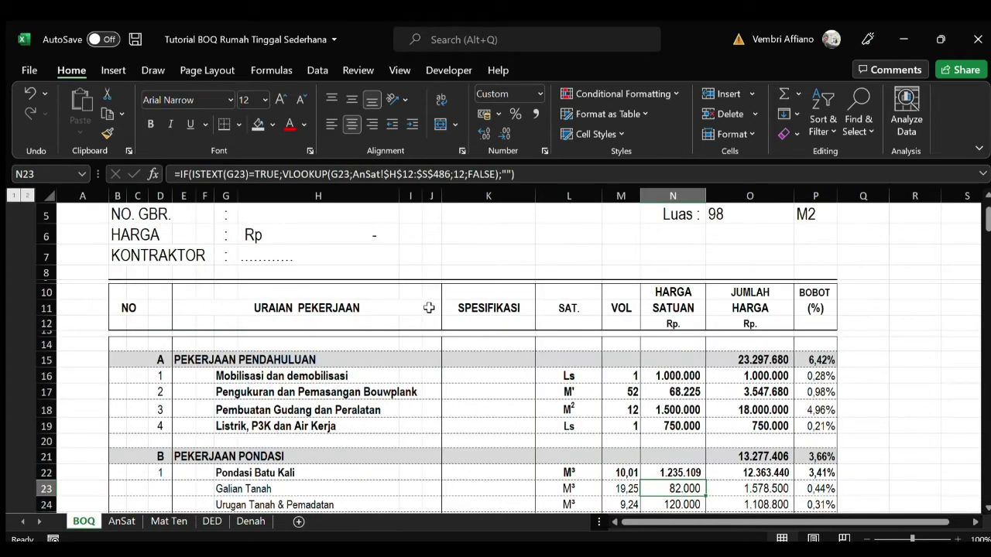
scroll(987, 213, "up", 2)
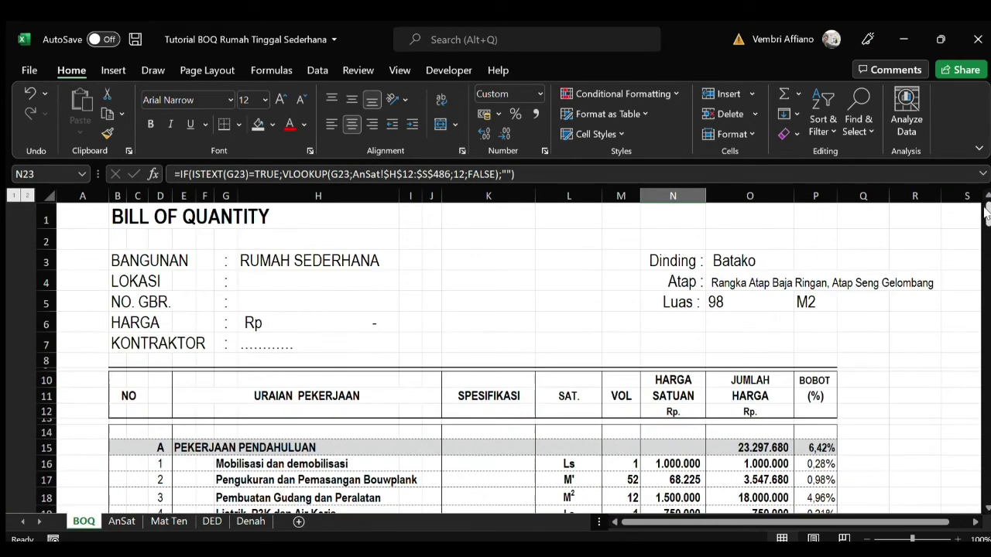